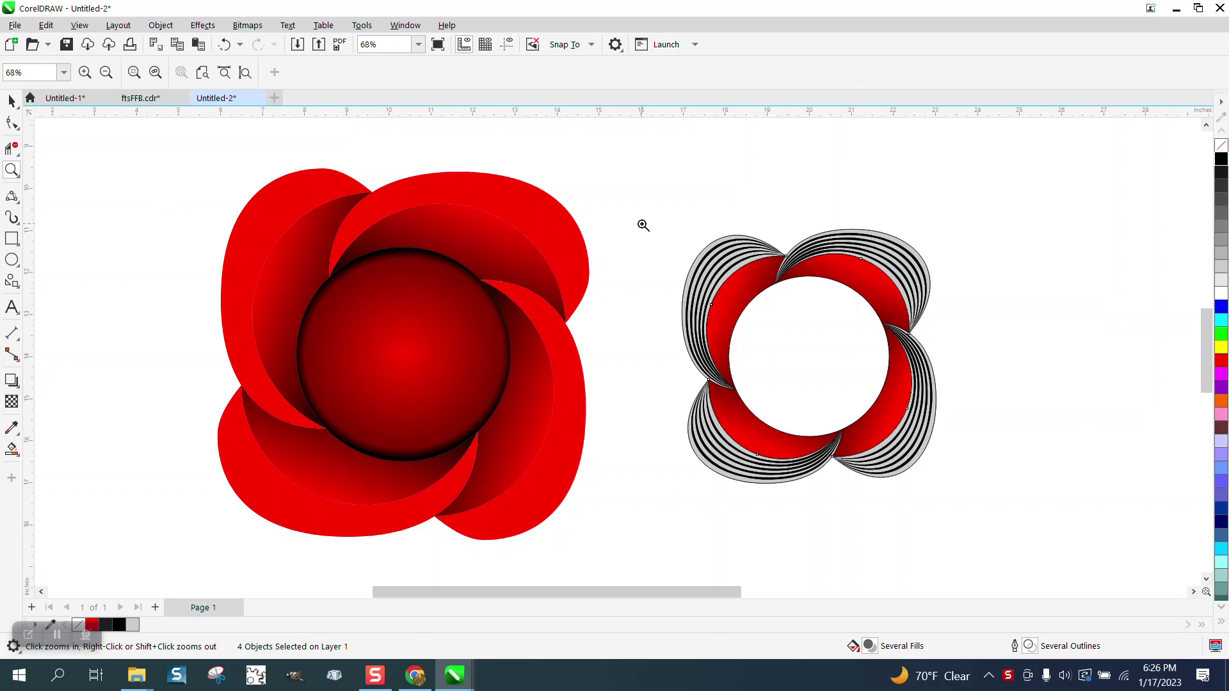
Move the small striped flower up to Y -4 inches, near the page's upper edge.
scroll(521, 406, "down", 4)
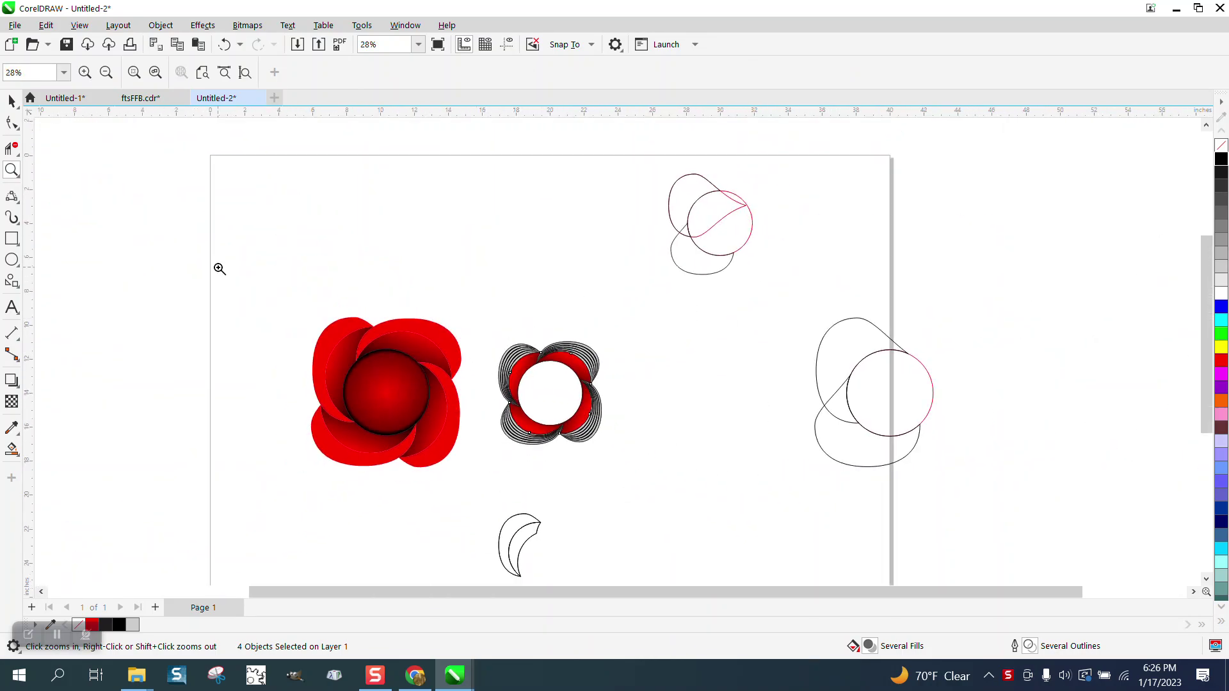
left_click(12, 100)
left_click_drag(475, 313, 694, 493)
key("Up")
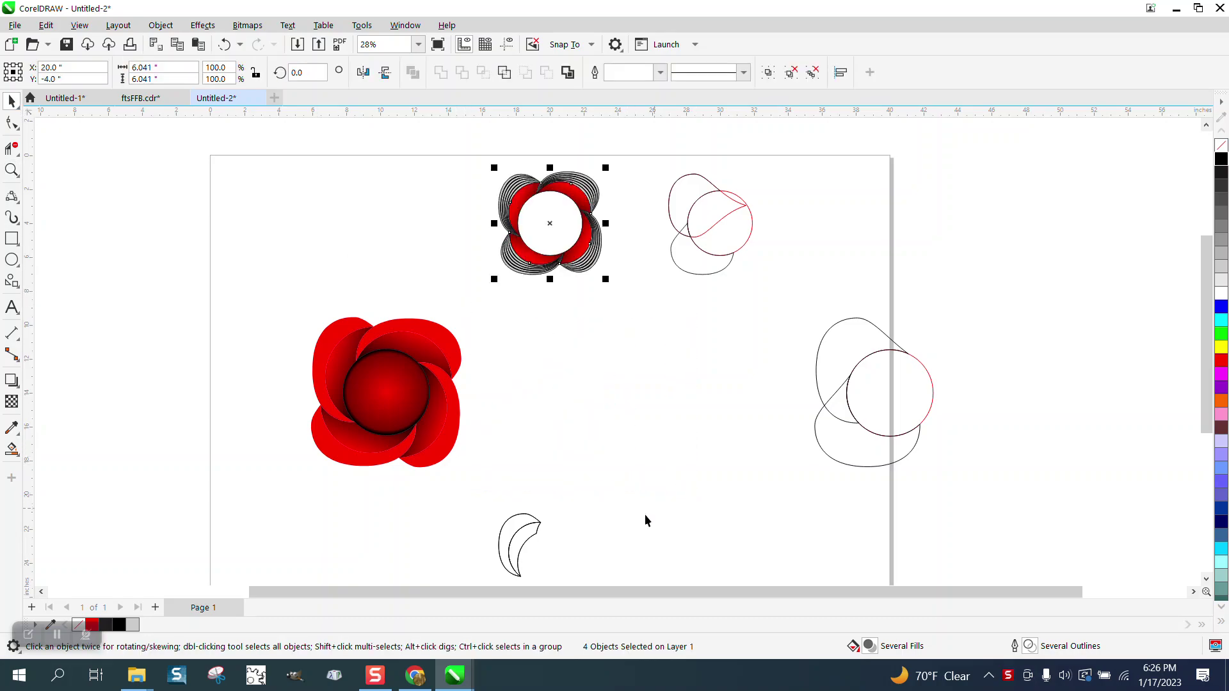
Move the grouped crescent outline up the page and the large red flower off the page's left edge.
left_click_drag(493, 507, 577, 589)
left_click_drag(474, 426, 578, 523)
key("Up")
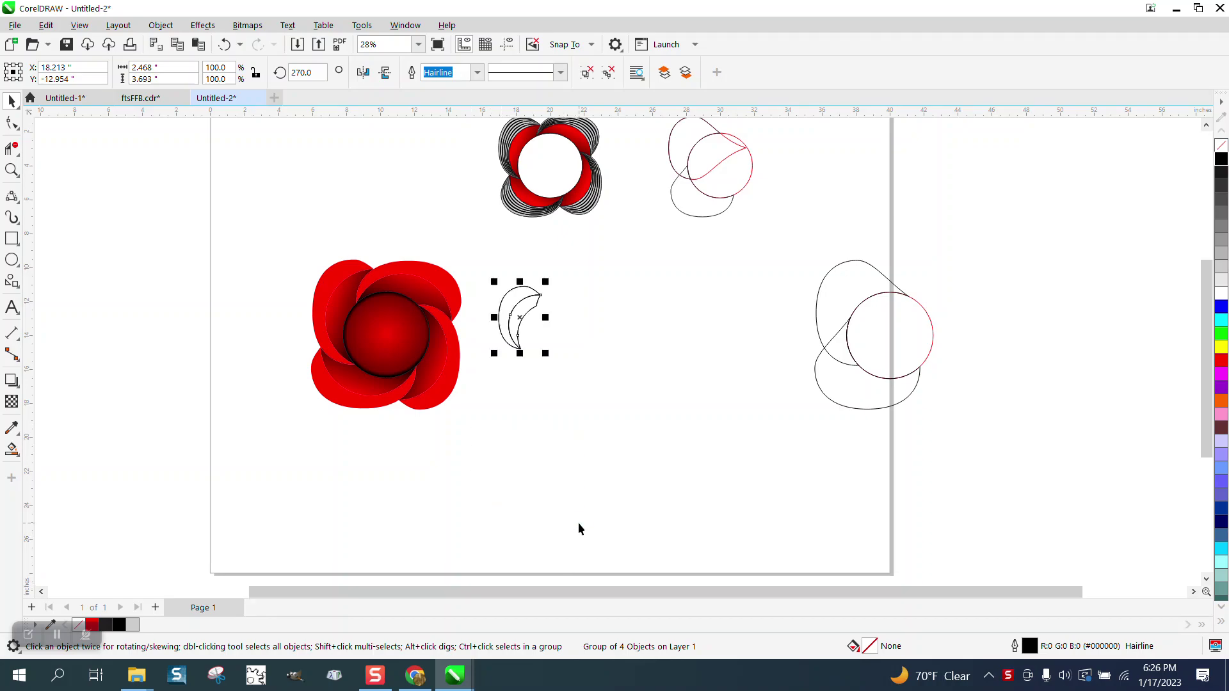
left_click_drag(300, 261, 475, 410)
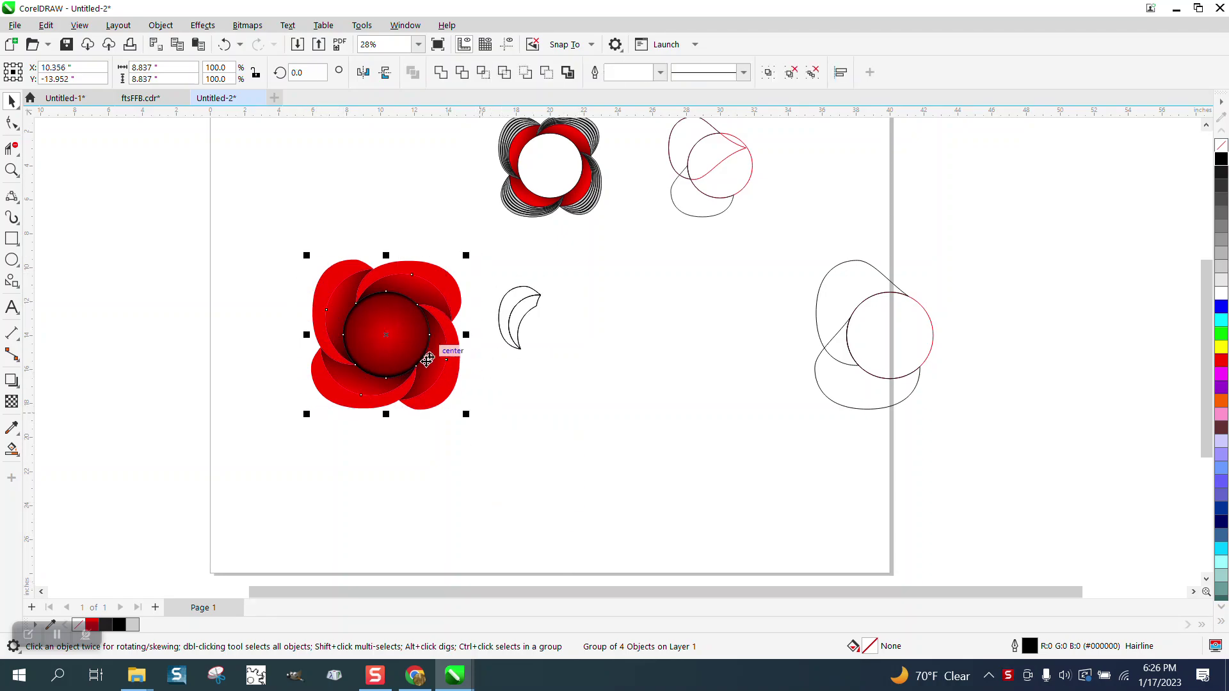
left_click_drag(388, 333, 129, 206)
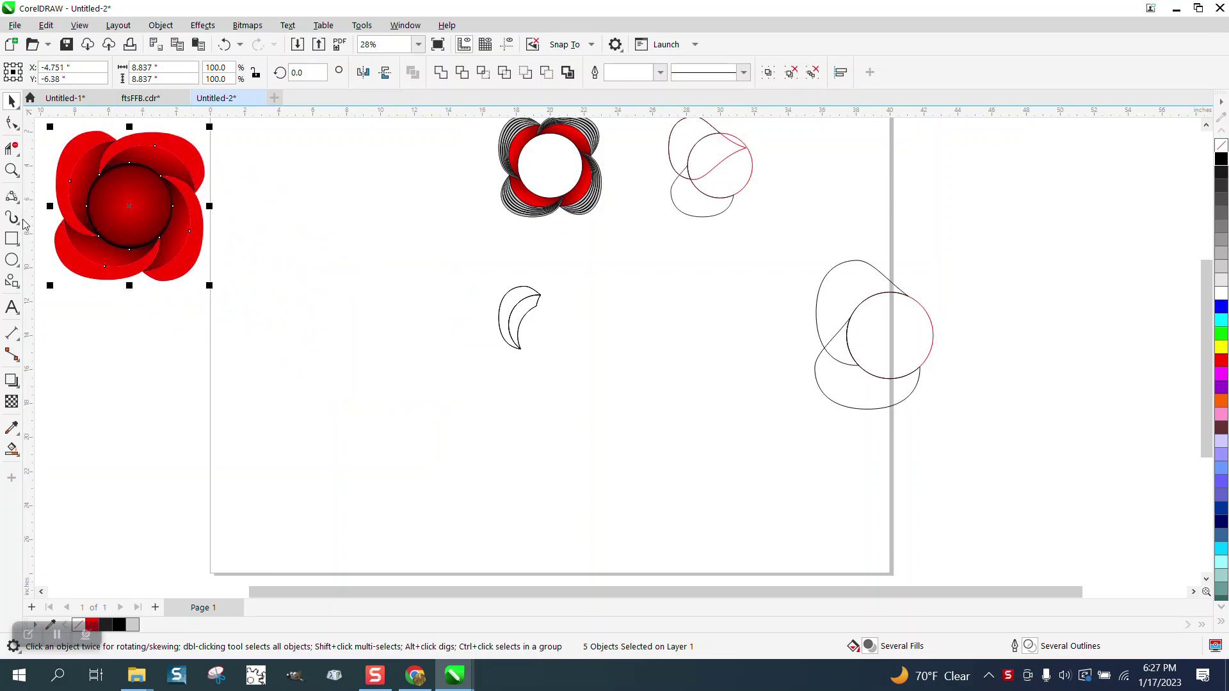
Create a grey shape from the outer crescent region with Smart Fill and move it 10 inches left.
left_click(12, 170)
left_click_drag(486, 287, 618, 388)
scroll(607, 450, "down", 1)
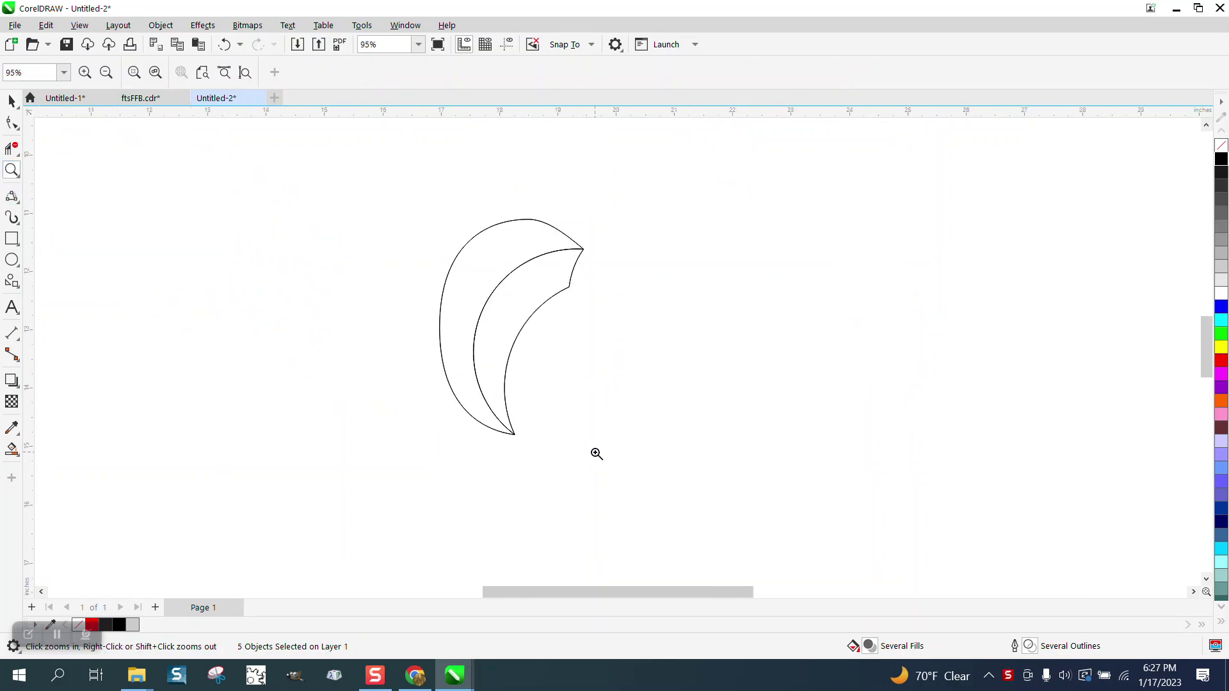
left_click(11, 449)
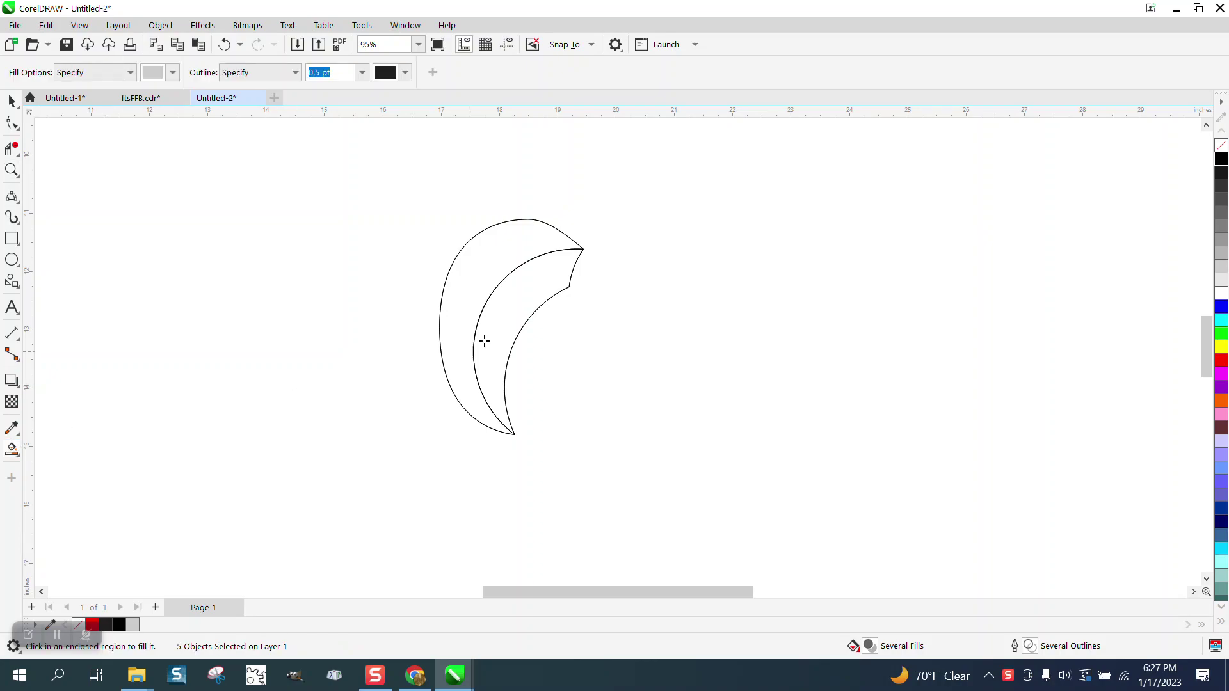
left_click(469, 304)
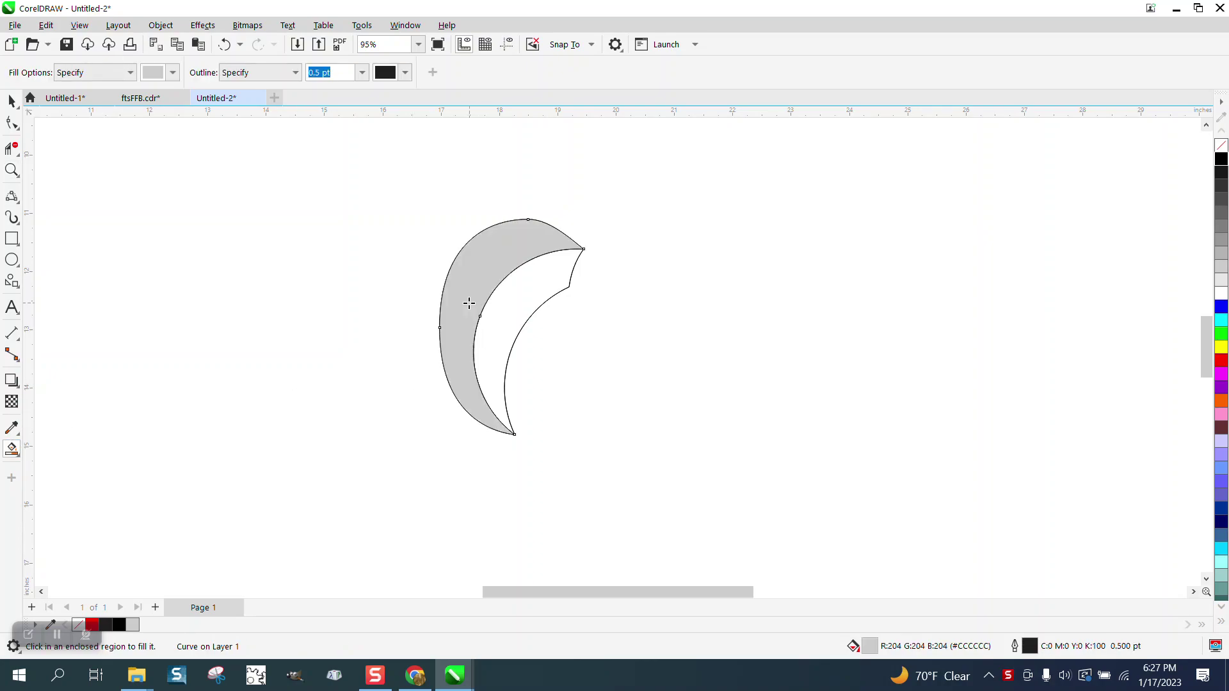
key("ctrl+z")
Create a grey shape from the inner crescent region with Smart Fill and move it 10 inches right.
scroll(469, 304, "down", 2)
left_click(494, 316)
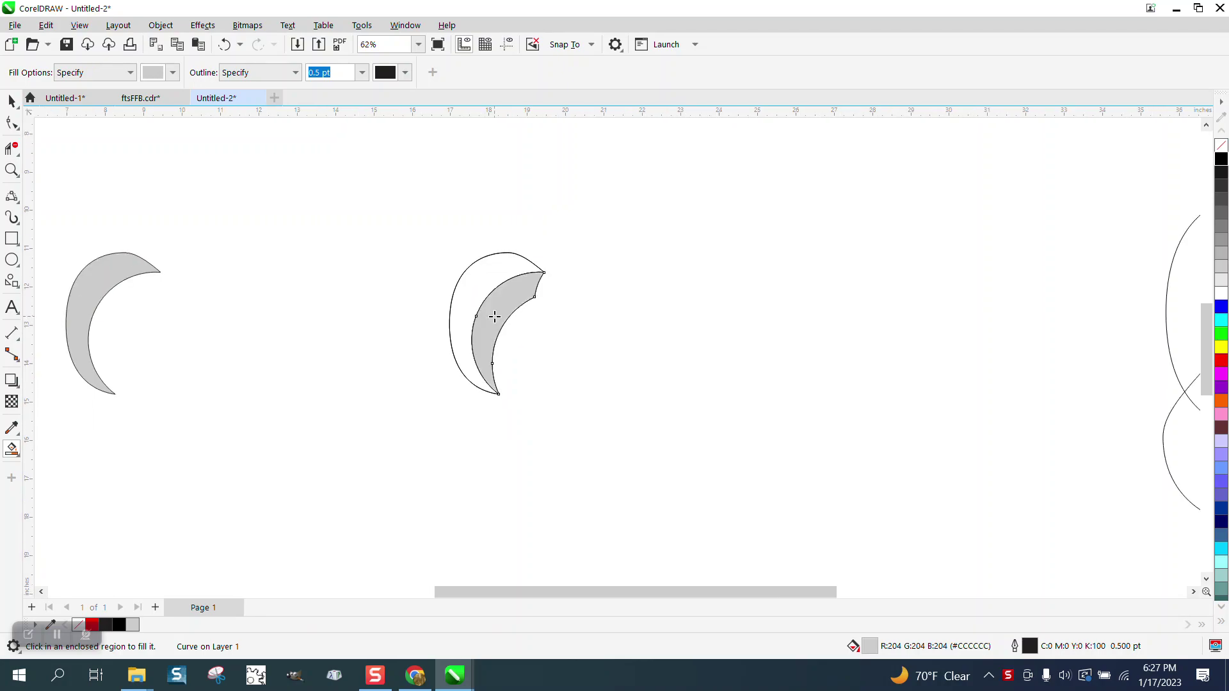
key("Right")
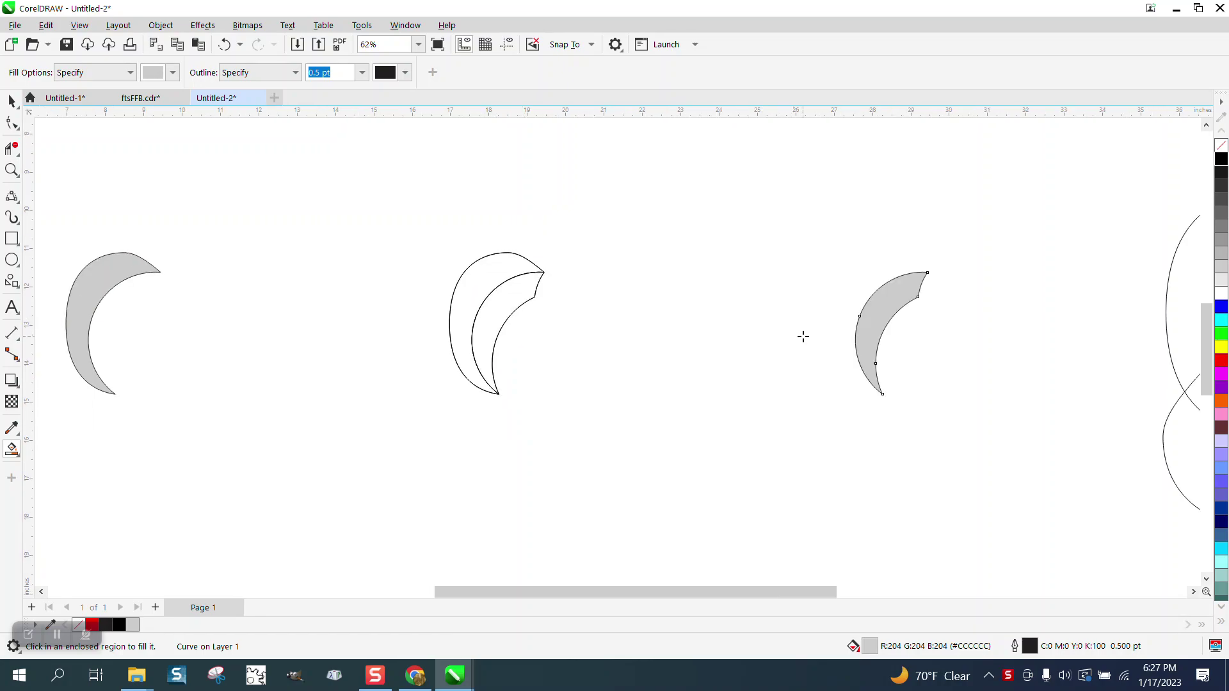
Remove the grey fill from both separated crescent shapes, keeping only their outlines.
left_click(1221, 145)
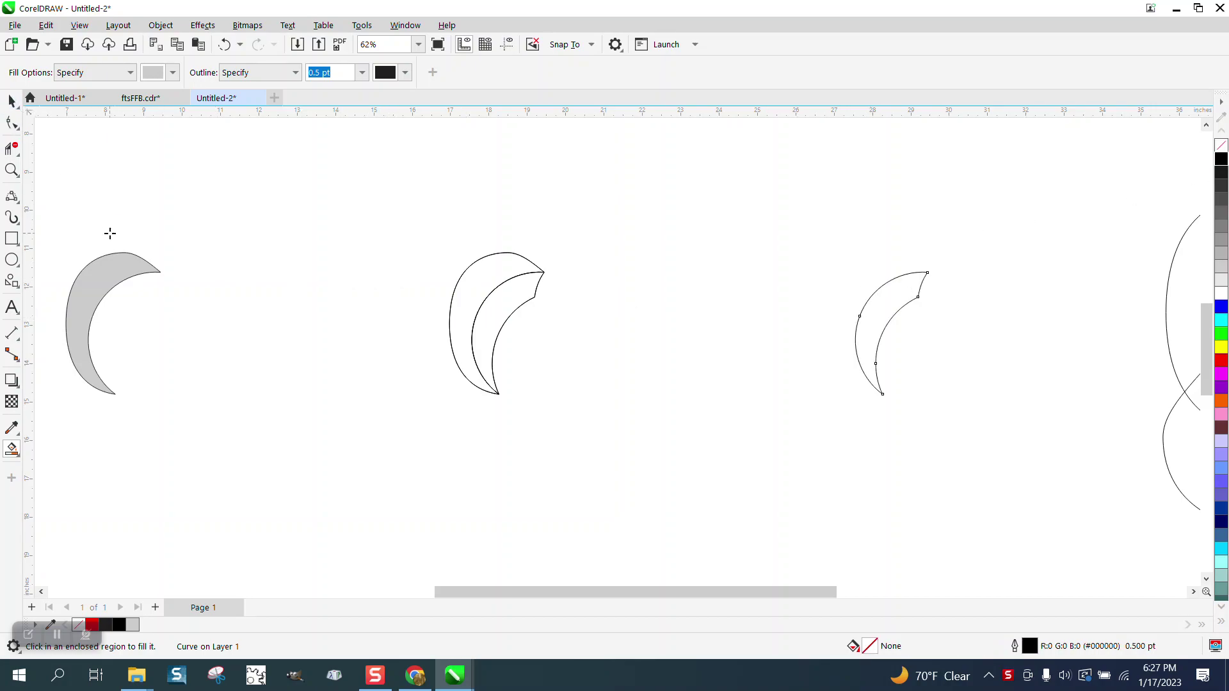
left_click(17, 103)
left_click(138, 258)
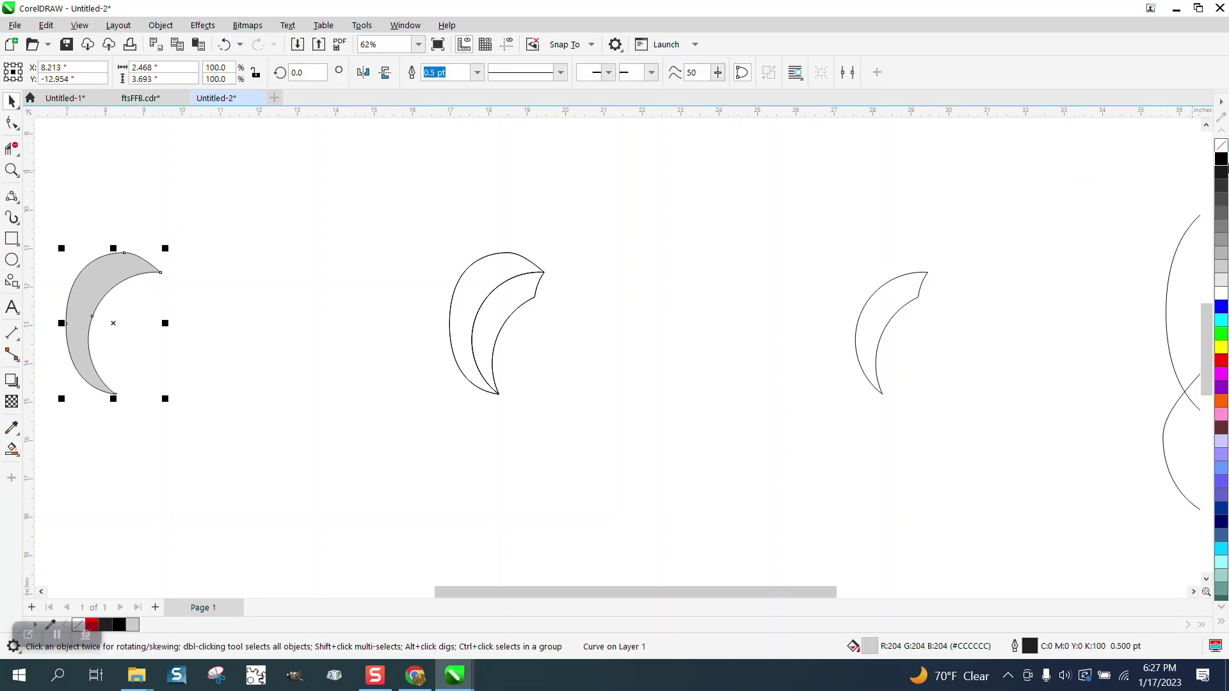
left_click(1221, 145)
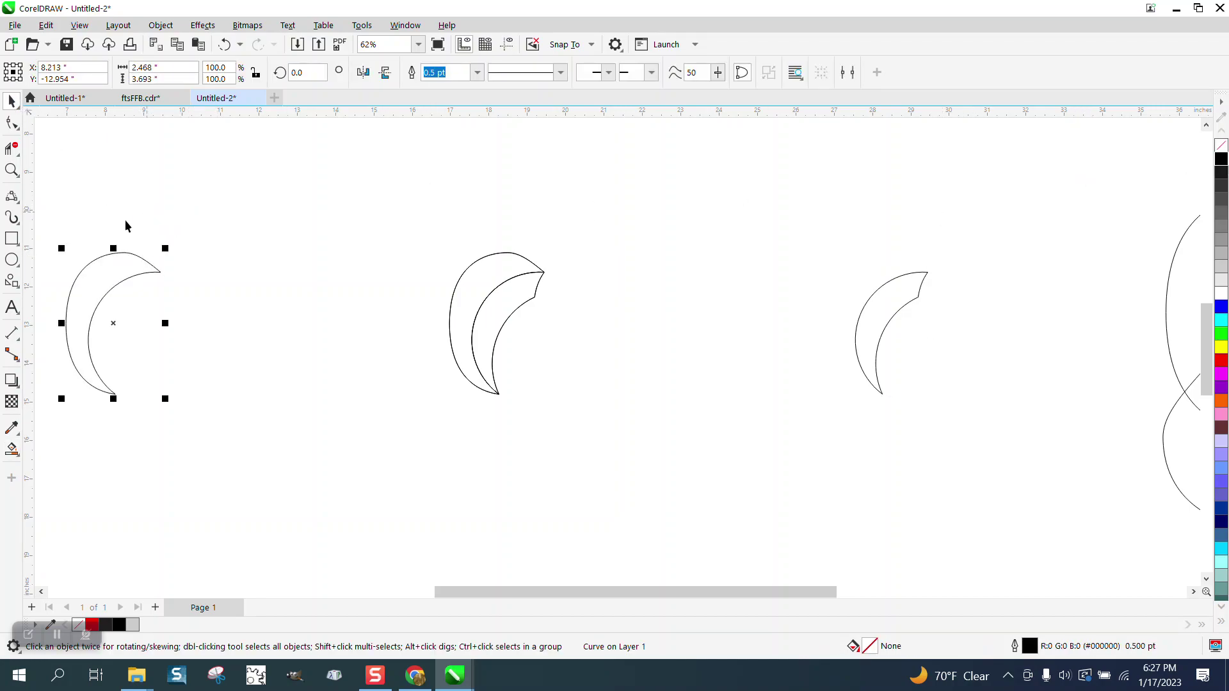
Break the separated outer crescent's curve apart at all five of its nodes.
left_click(11, 170)
left_click_drag(48, 215, 286, 422)
left_click(12, 123)
left_click_drag(325, 145, 666, 483)
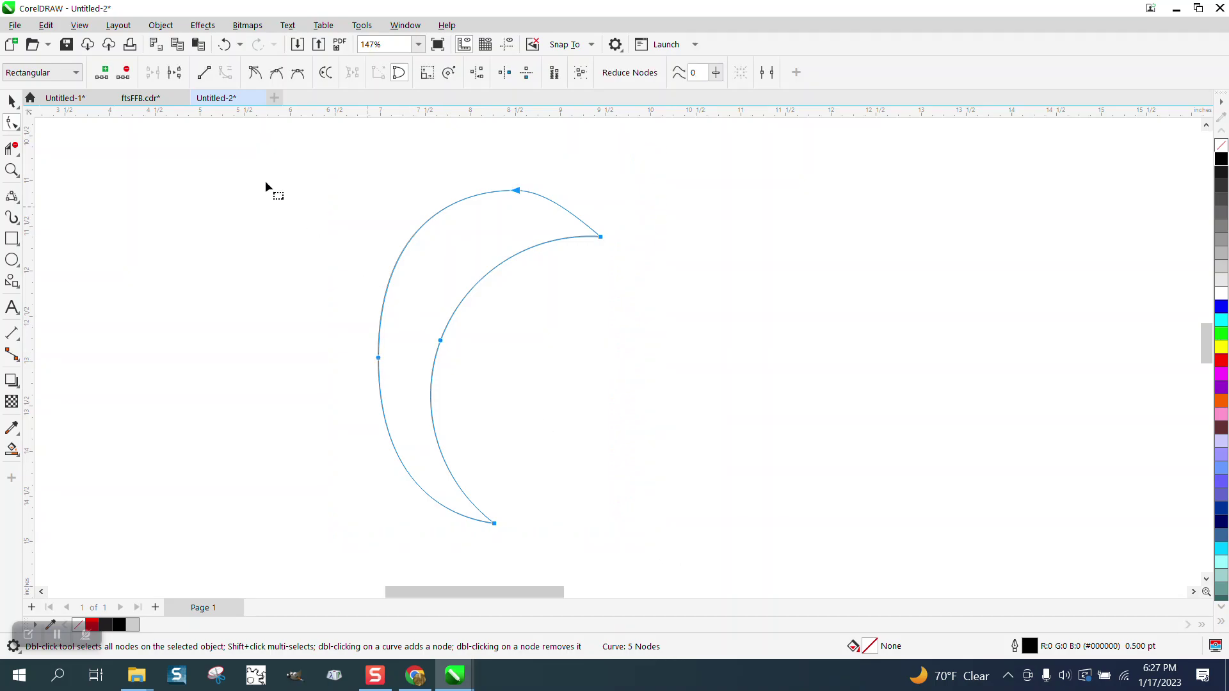
right_click(517, 192)
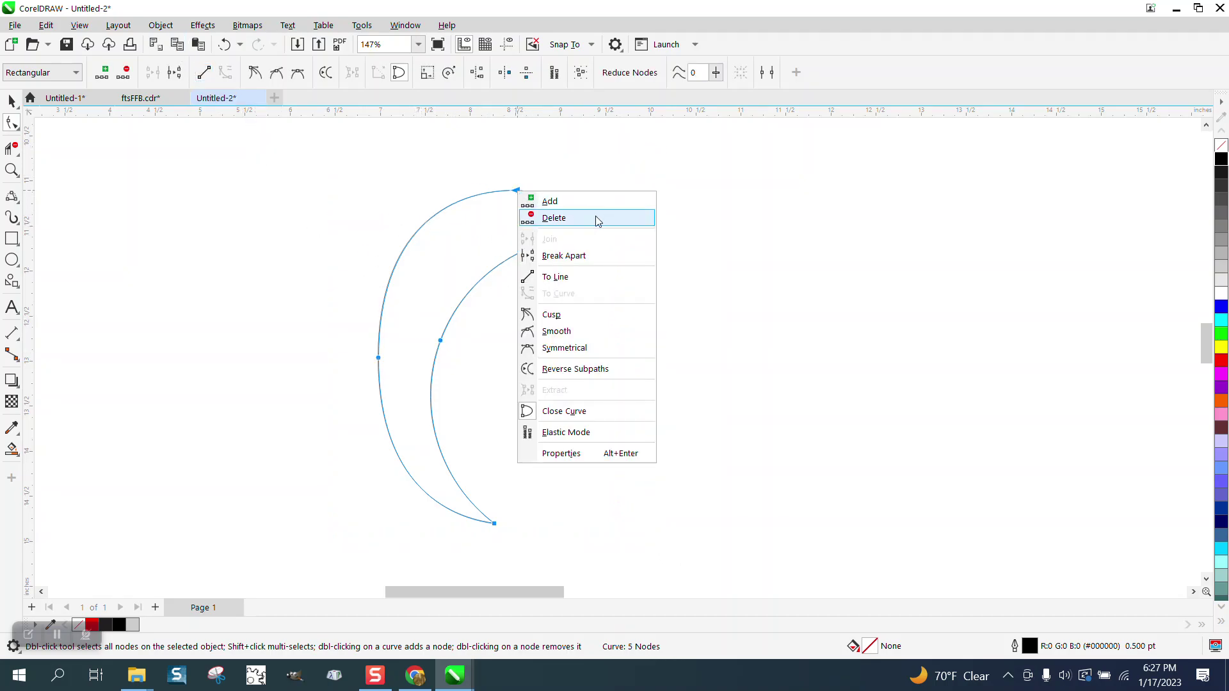
left_click(552, 252)
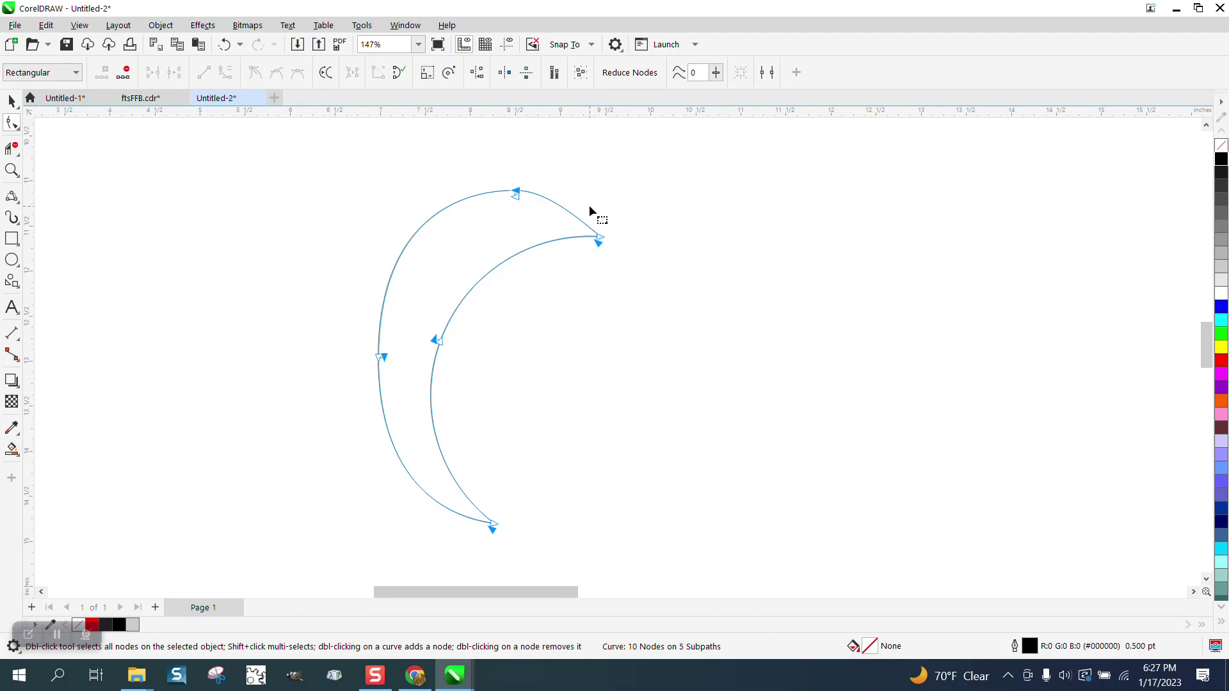
Rejoin the broken nodes at the crescent's top, outer side and inner arc, leaving both tips open.
scroll(589, 205, "down", 1)
left_click_drag(511, 173, 546, 213)
left_click(205, 78)
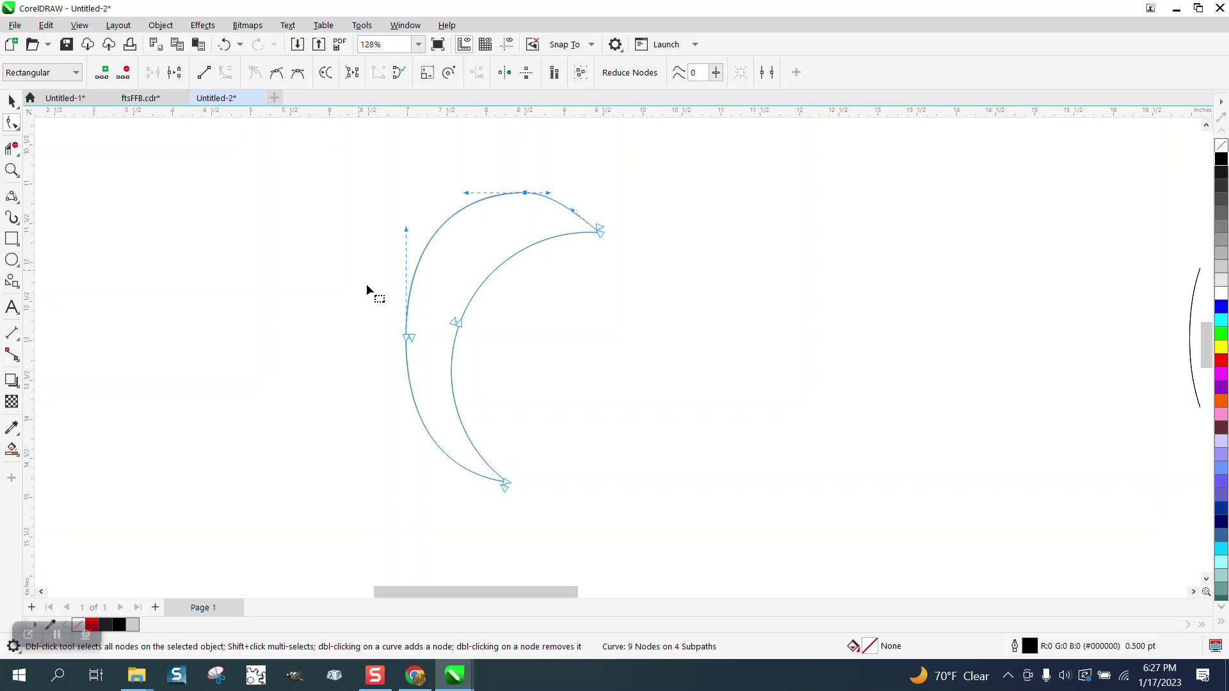
left_click_drag(413, 337, 418, 341)
left_click(153, 73)
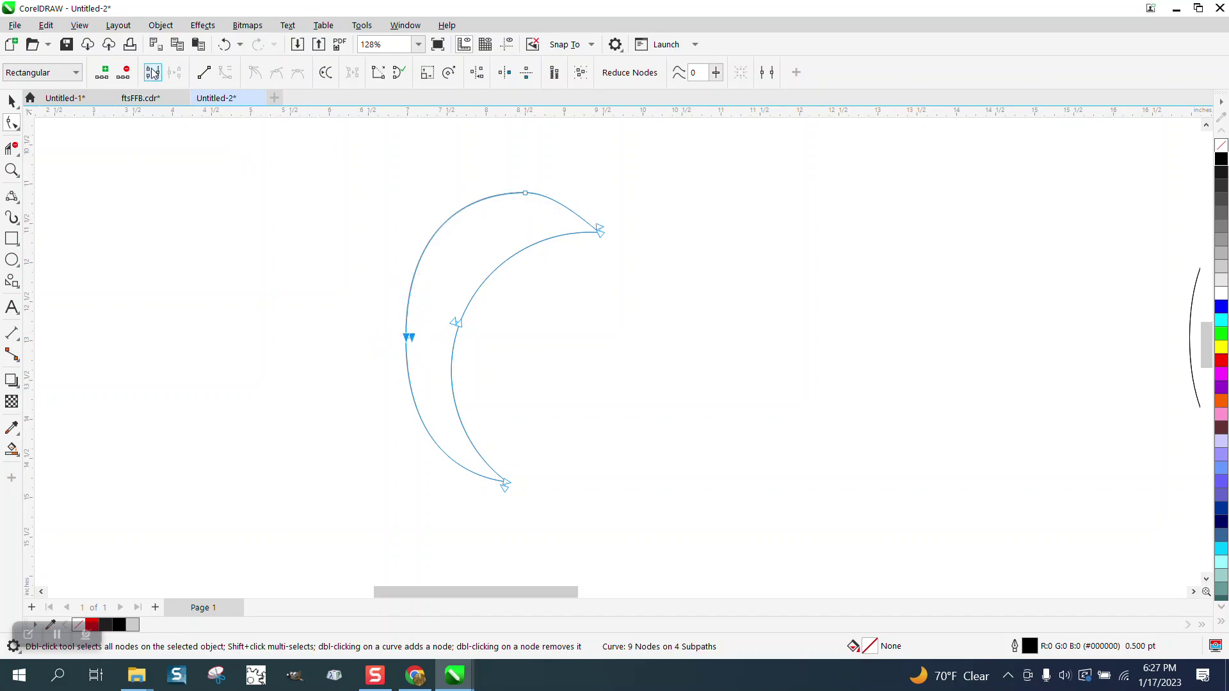
left_click_drag(451, 328, 451, 329)
left_click(153, 72)
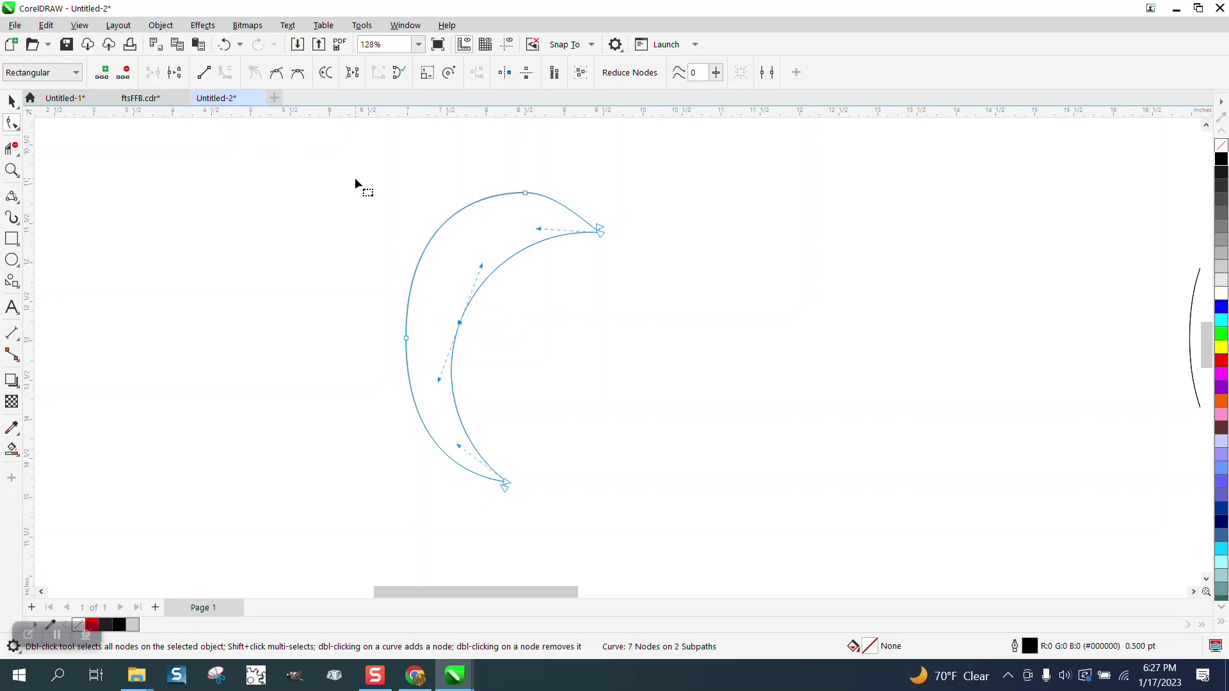
Break the crescent curve apart into separate outer and inner curves.
left_click(11, 100)
left_click_drag(380, 174, 443, 350)
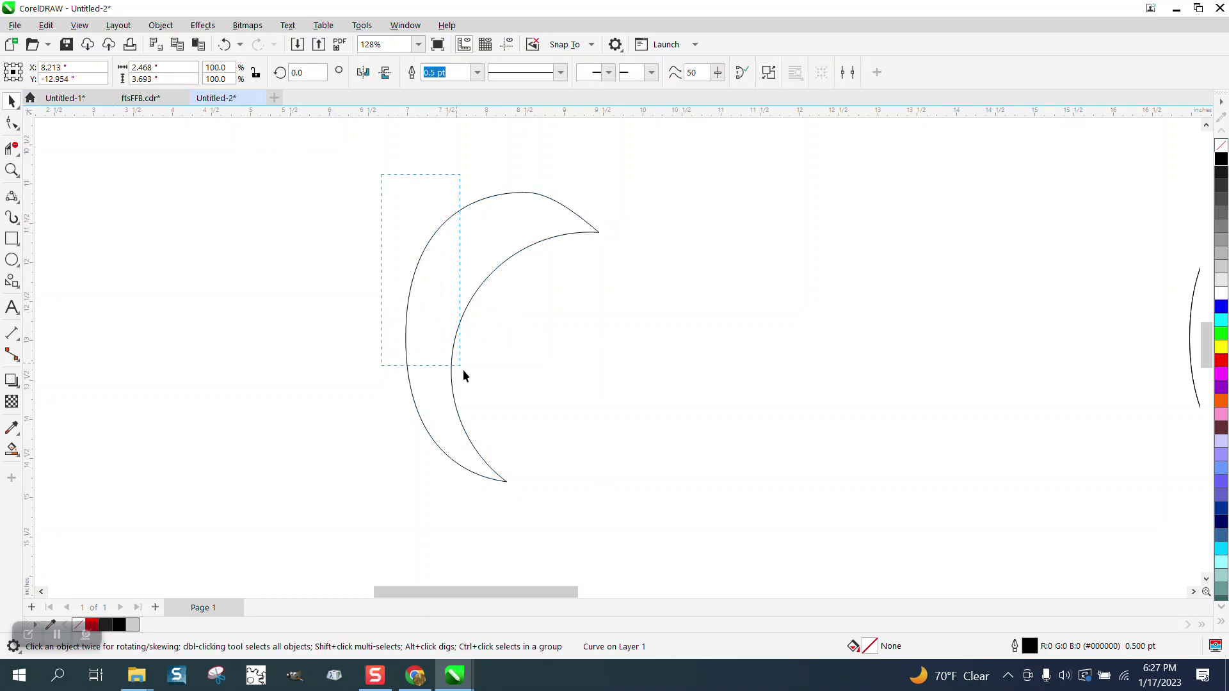
left_click_drag(681, 508, 681, 509)
left_click(160, 24)
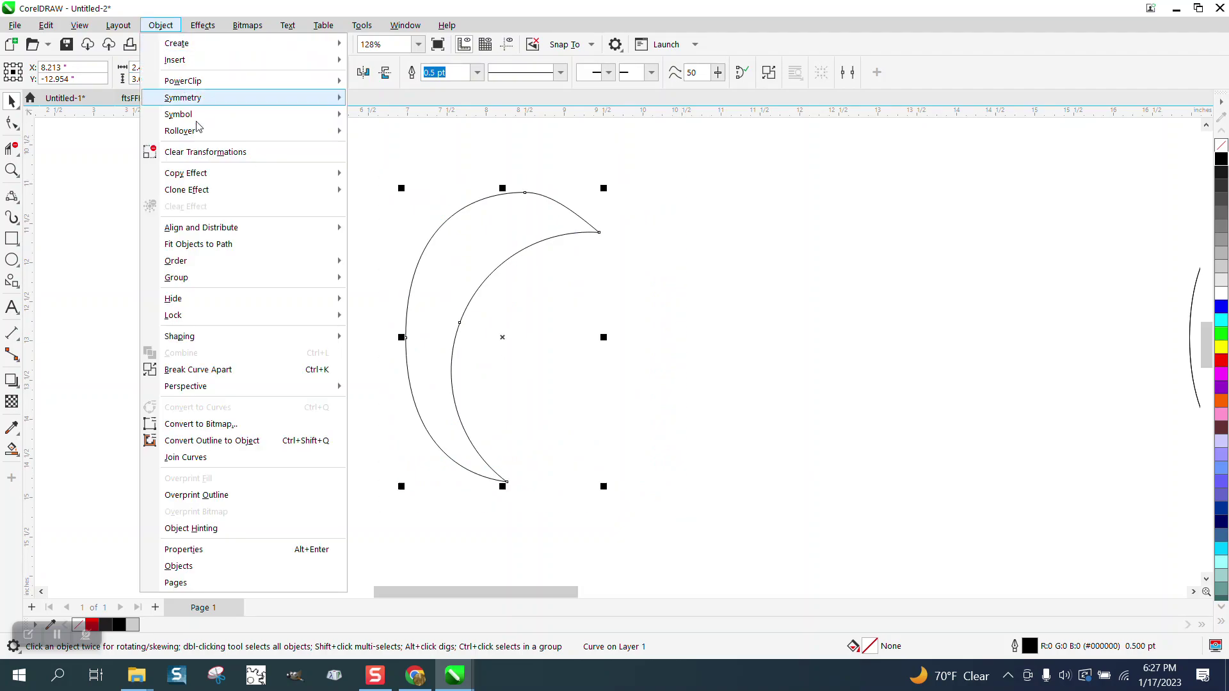
left_click(236, 370)
Move the inner arc out of the crescent to beyond the page's left edge and return it to its place.
scroll(654, 324, "down", 1)
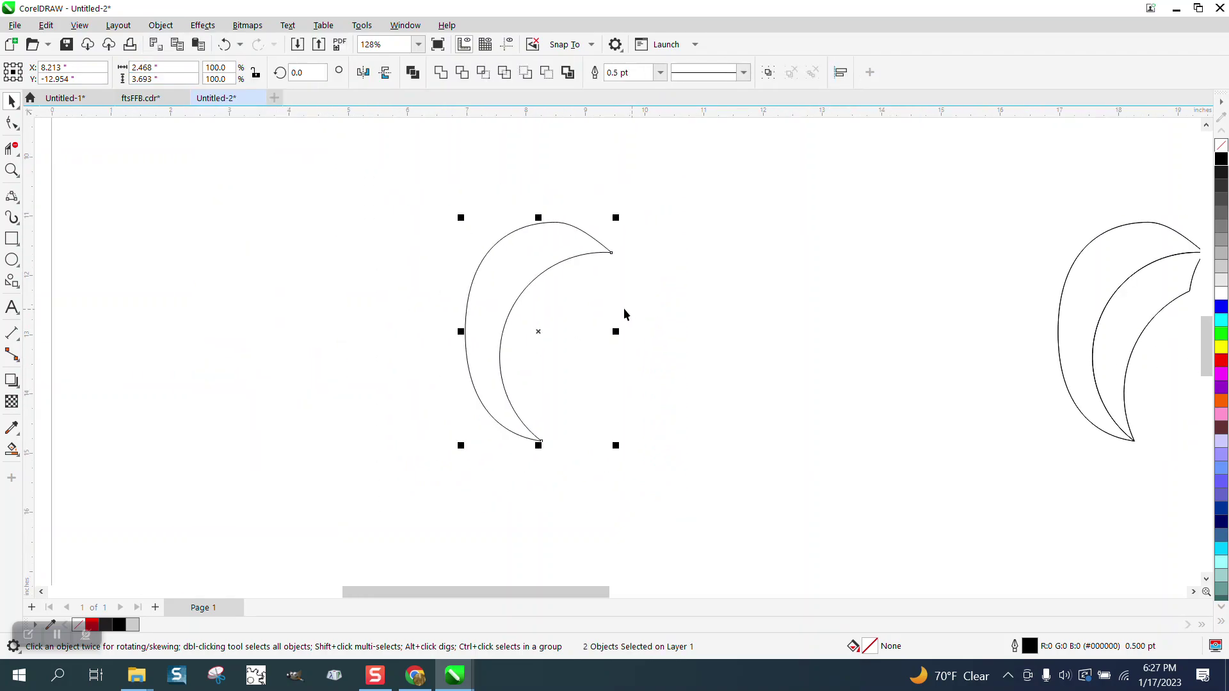
left_click(576, 221)
left_click(579, 256)
key("Right")
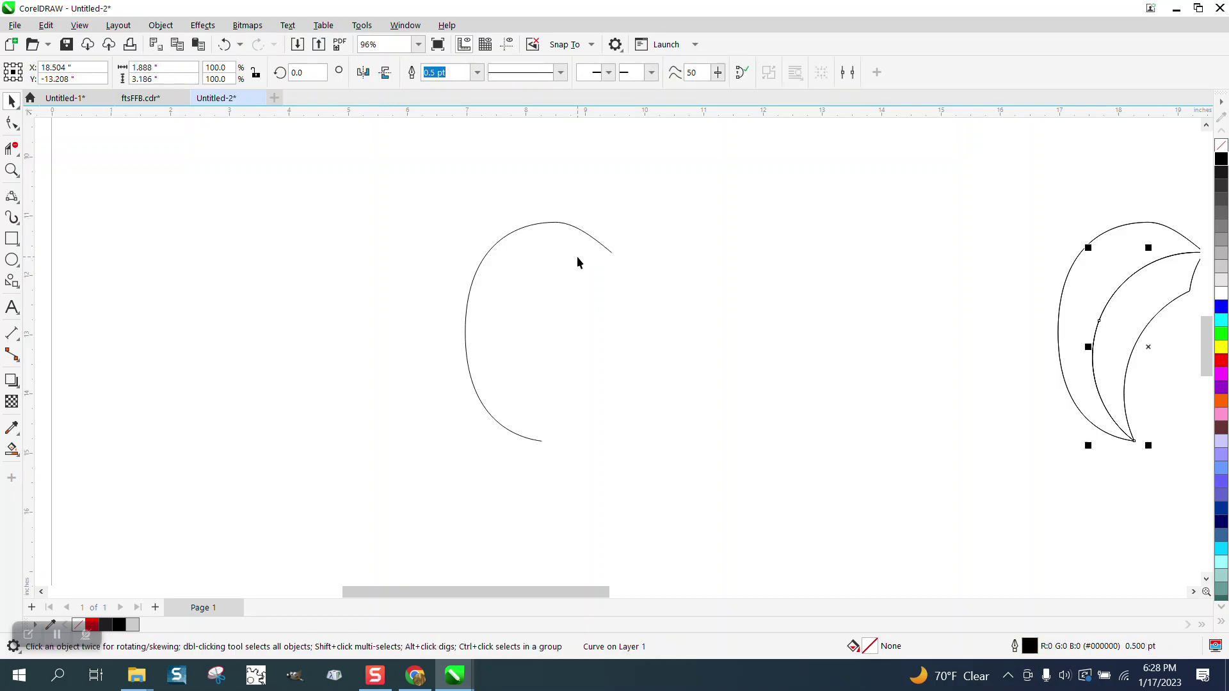
key("Left")
key("Left")
scroll(608, 262, "down", 1)
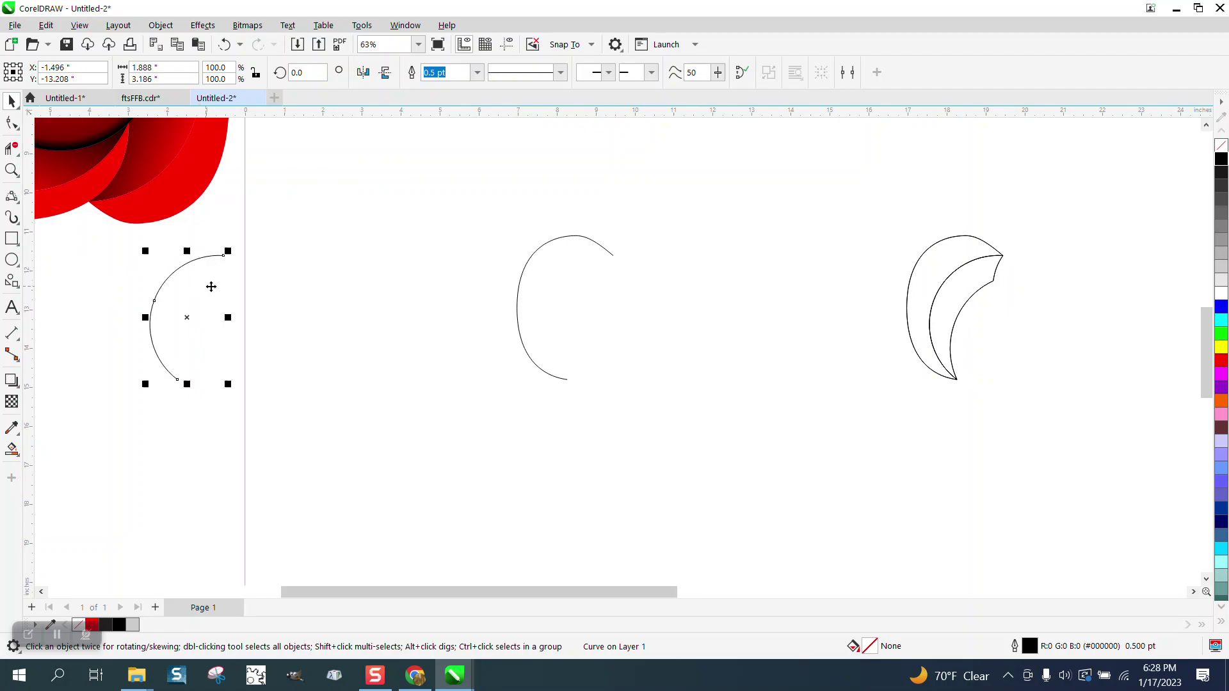
left_click(520, 278)
left_click(173, 267)
key("Right")
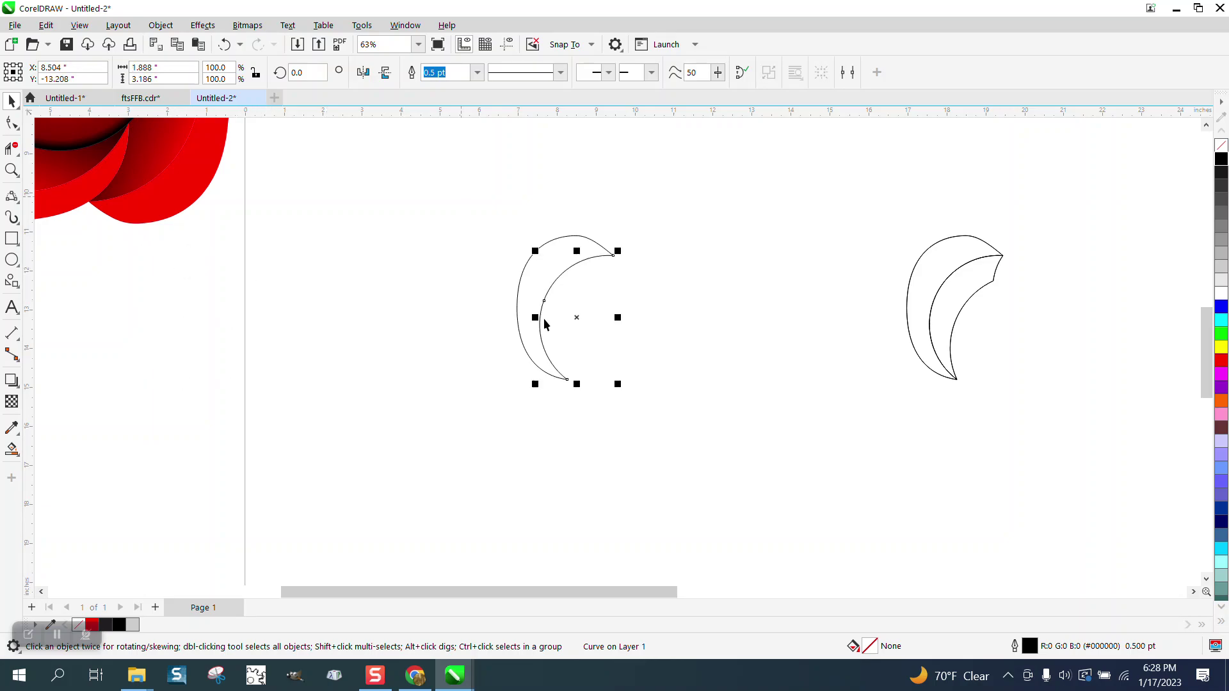
Try to blend the crescent's outer and inner curves with 5 steps.
left_click_drag(496, 214, 651, 404)
left_click(203, 25)
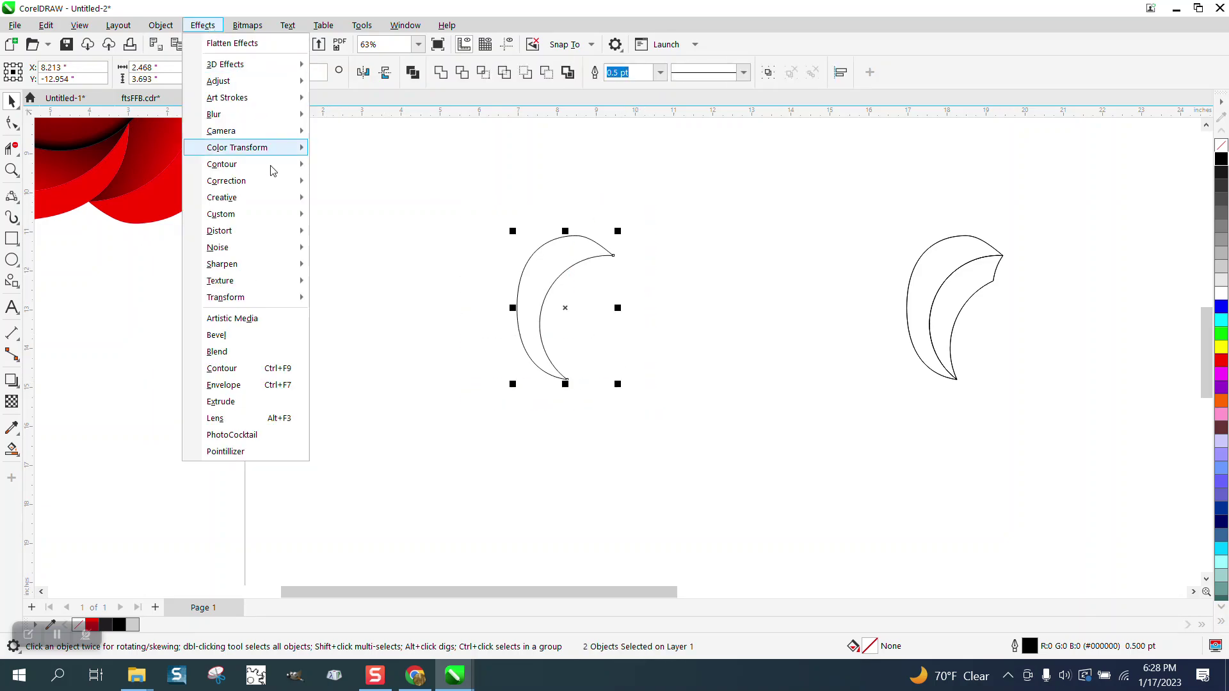
left_click(241, 351)
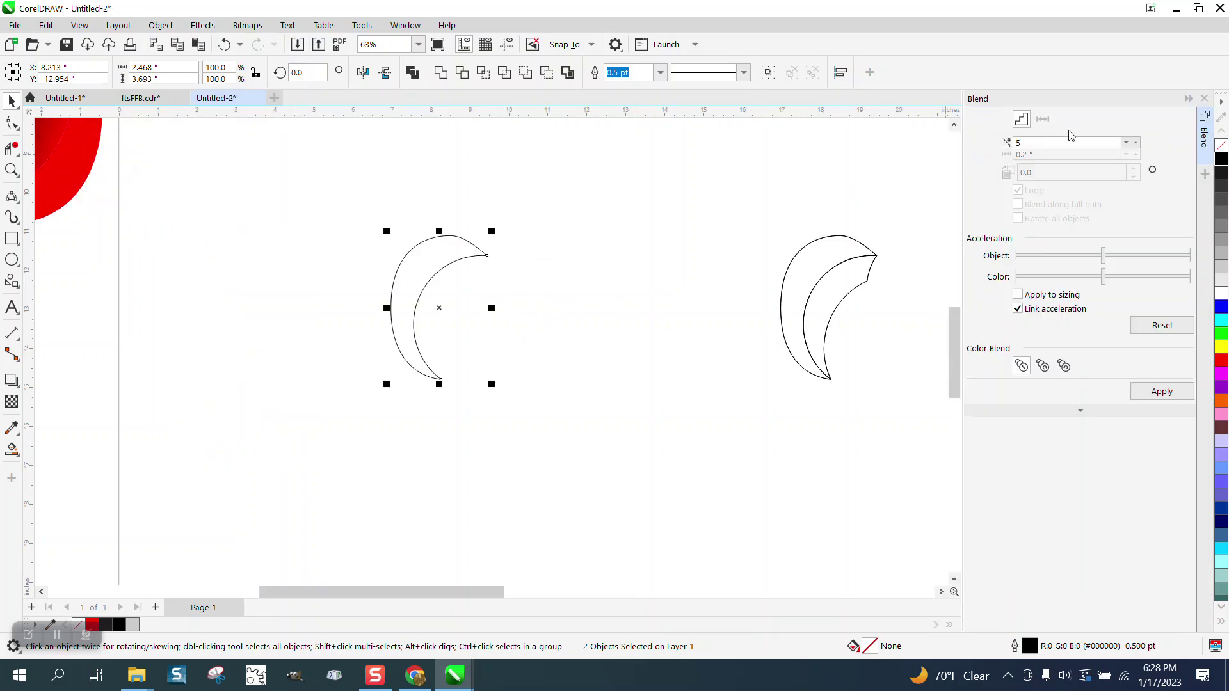
left_click(1162, 391)
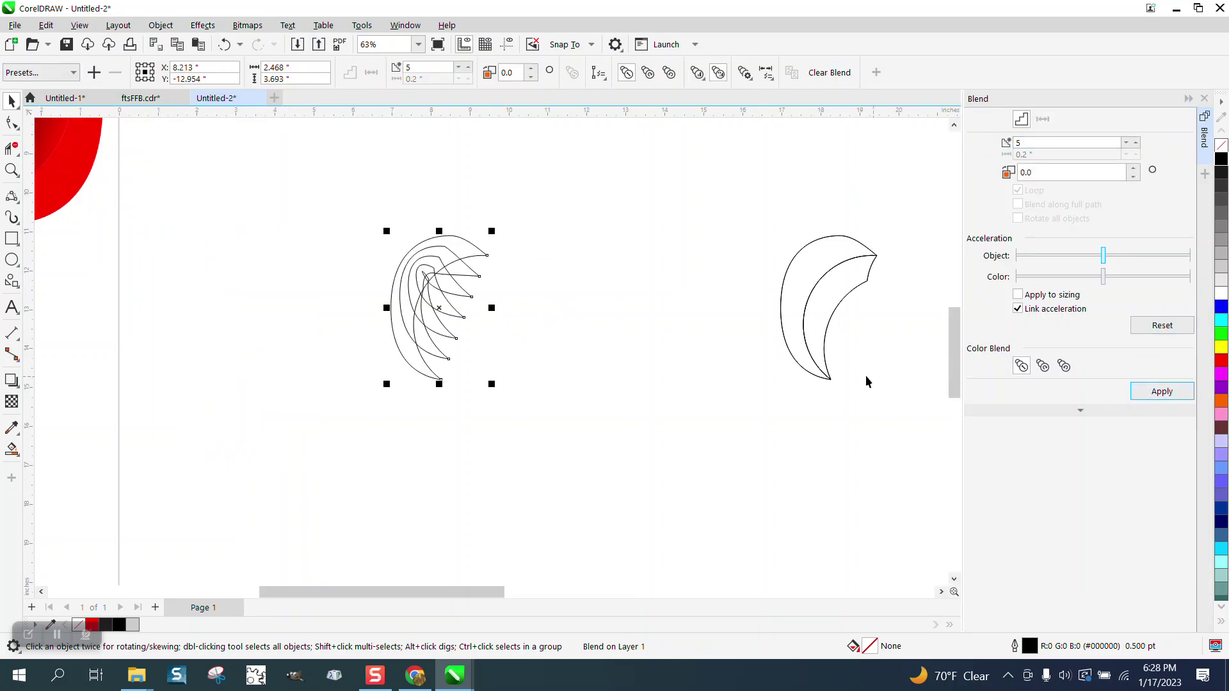
left_click(224, 44)
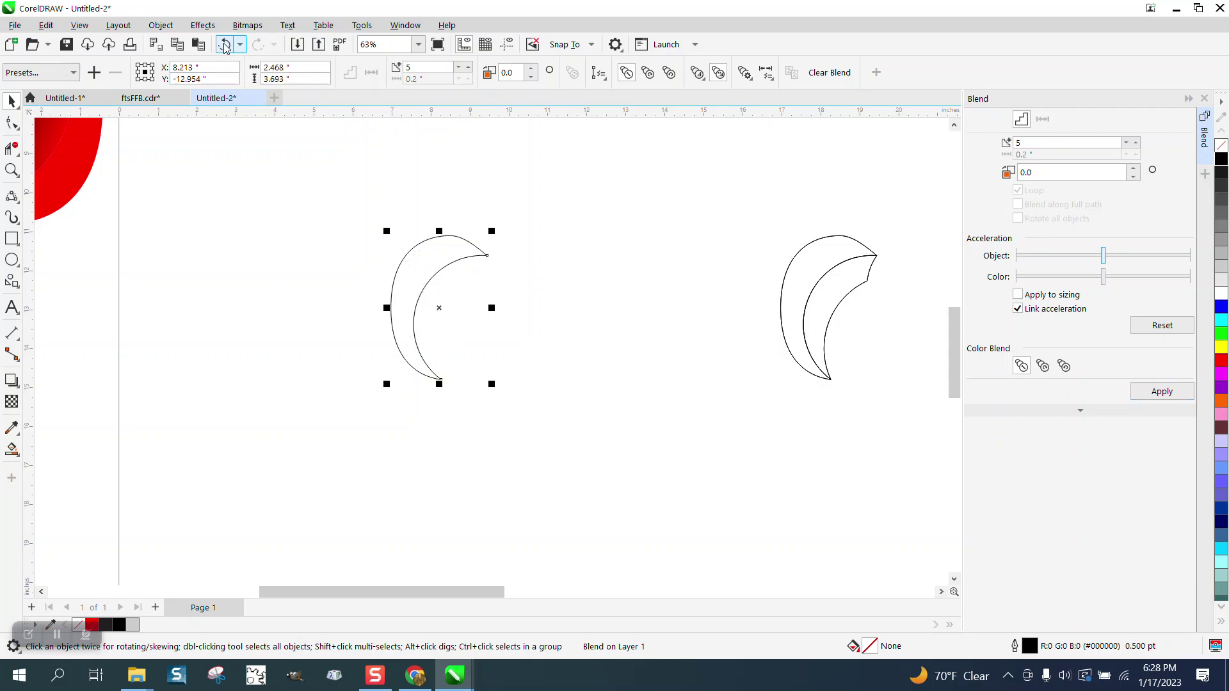
Move the crescent's outer curve 10 inches left, away from the inner arc.
left_click(440, 195)
left_click(453, 237)
key("Left")
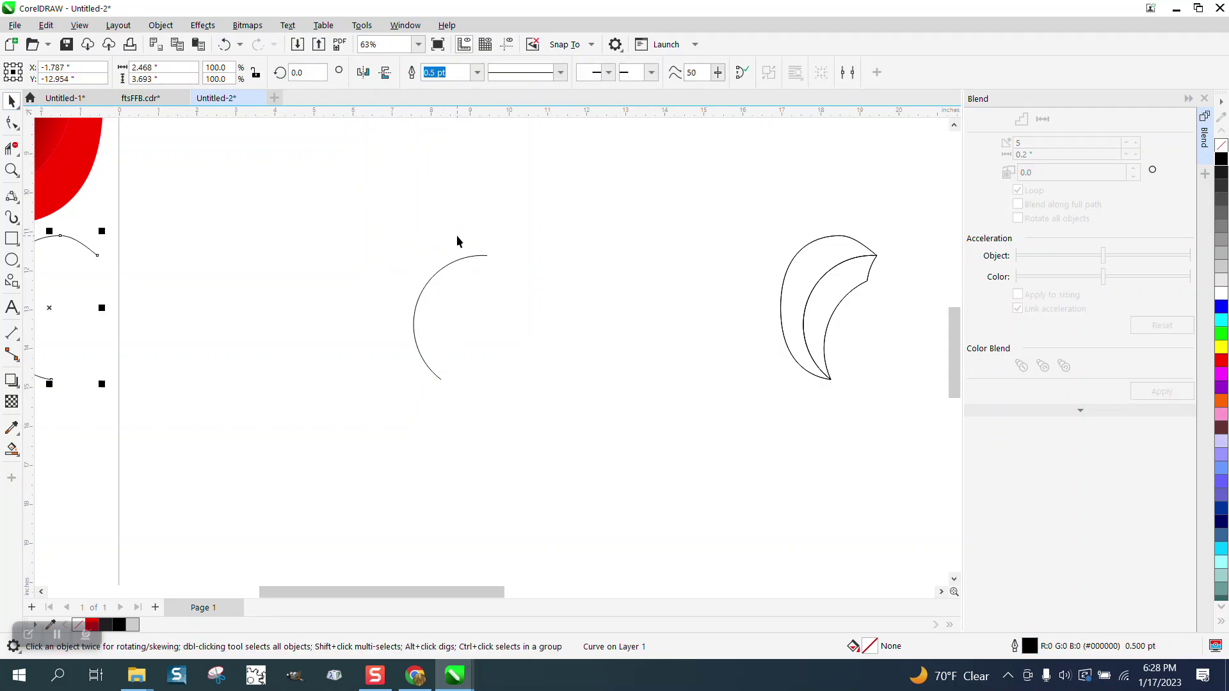
Reverse the subpath direction of the inner arc with all its nodes selected.
scroll(457, 236, "down", 2)
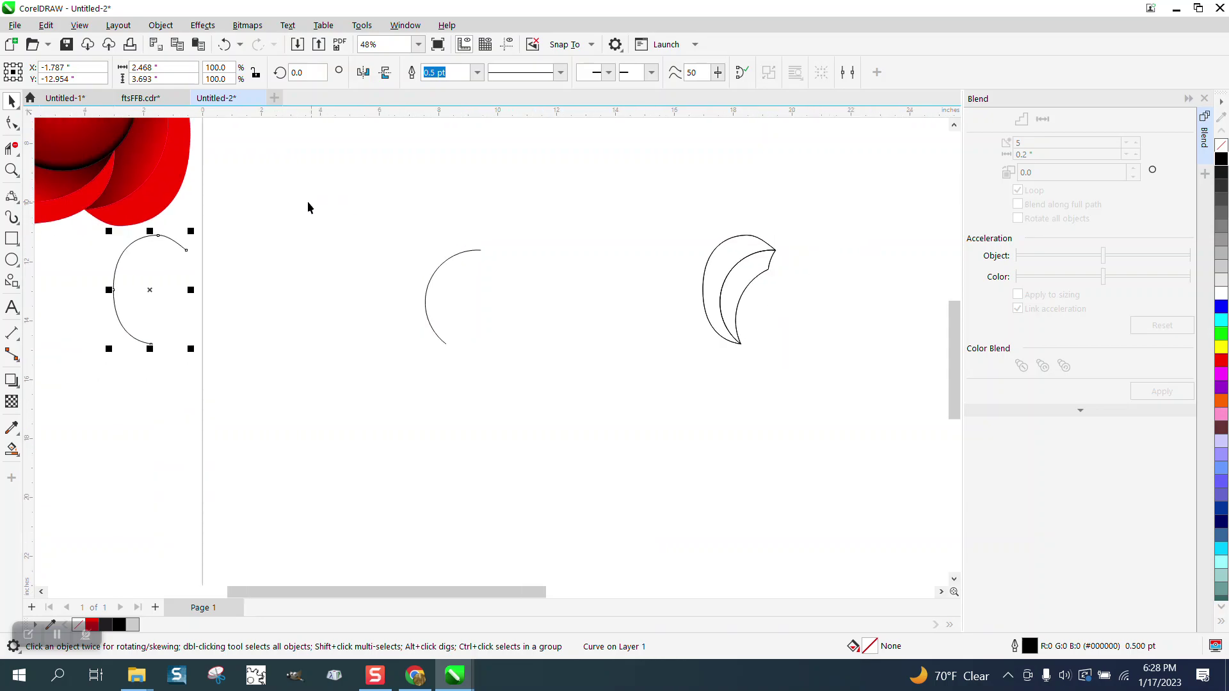
left_click(12, 123)
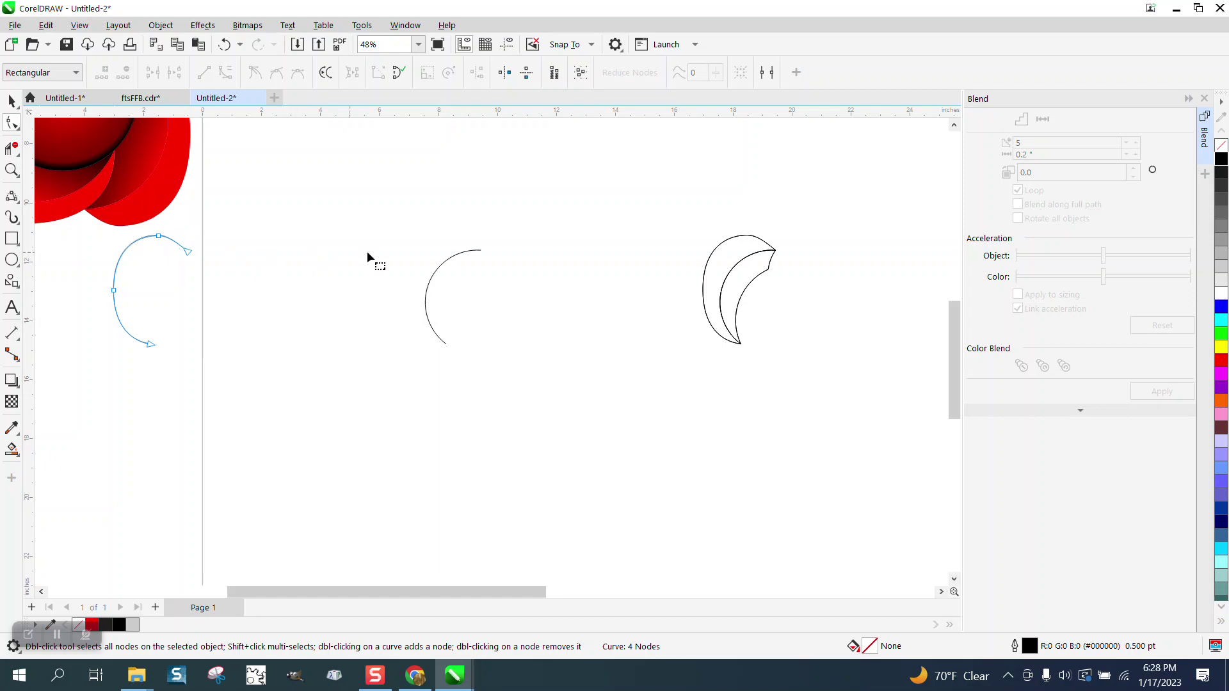
left_click(448, 259)
left_click_drag(582, 390, 582, 389)
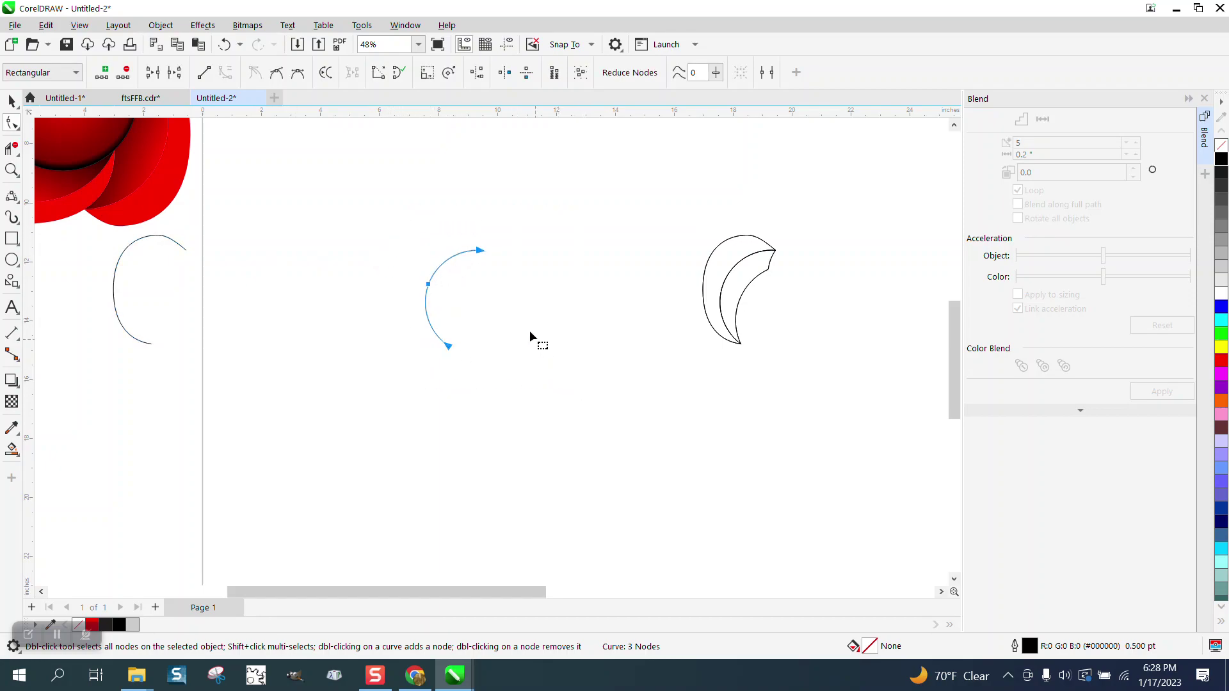
right_click(482, 252)
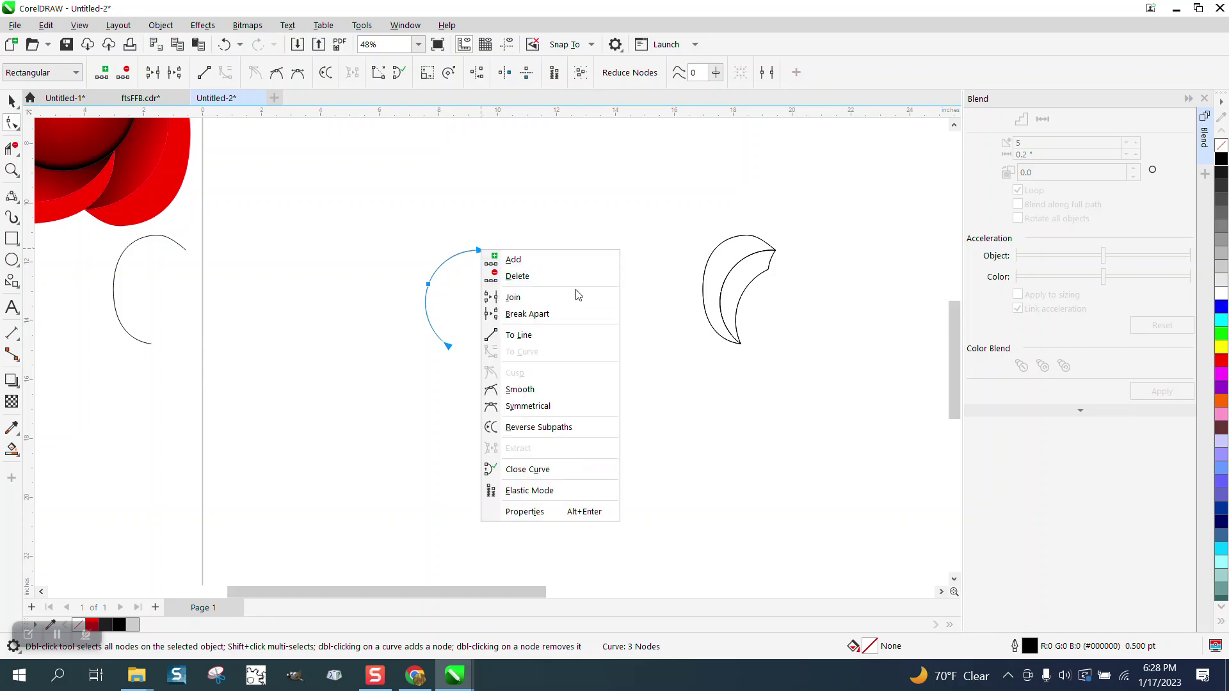
left_click(548, 426)
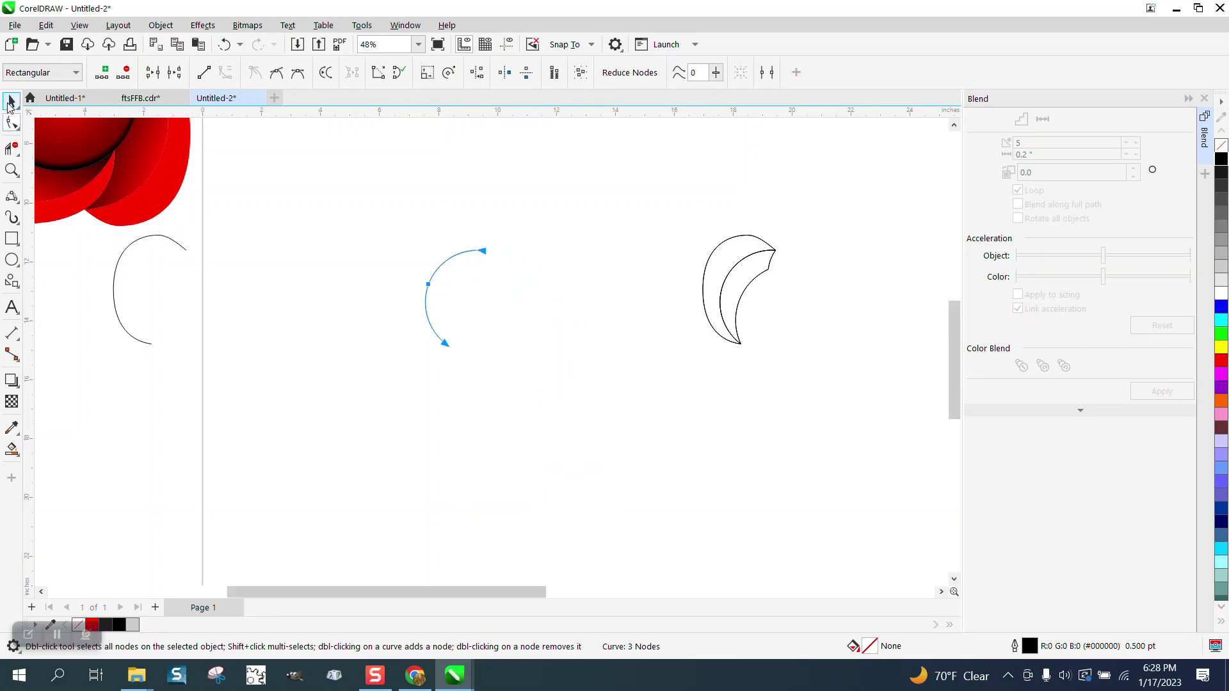
Move the crescent's outer curve 10 inches right, back around the inner arc, and blend the two curves with 5 steps.
left_click(11, 100)
left_click(156, 236)
left_click(155, 236)
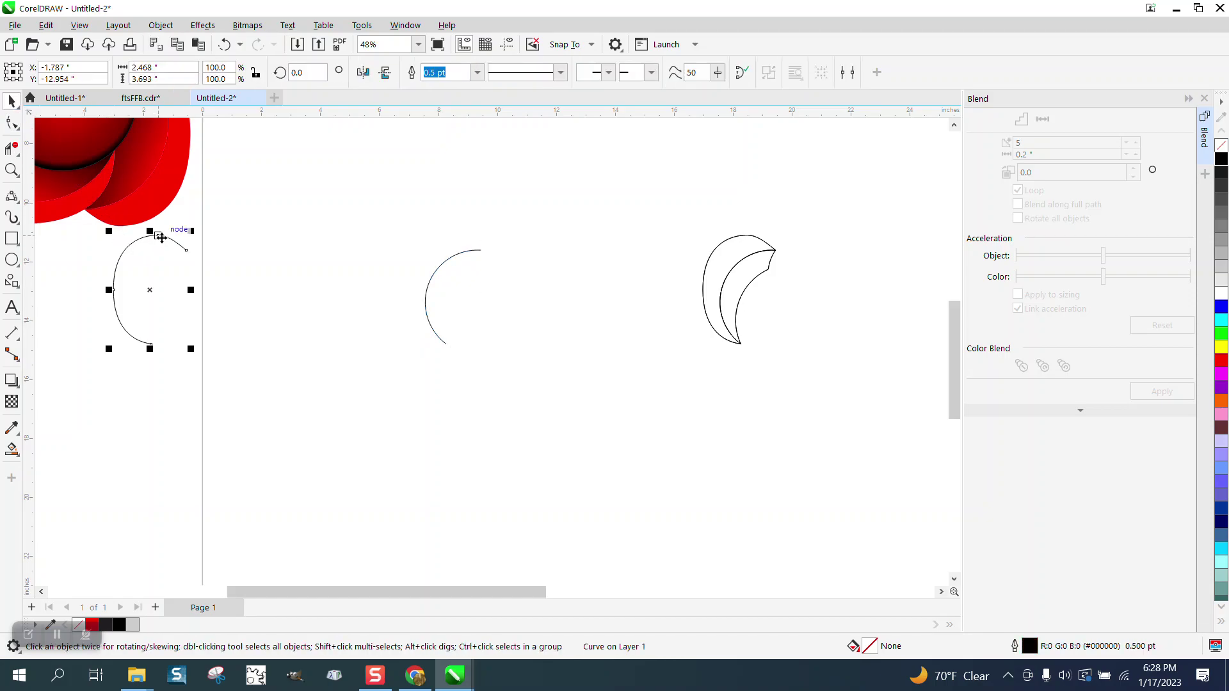
key("ctrl+z")
key("ctrl+shift+z")
key("Right")
left_click_drag(393, 193, 413, 288)
left_click(1162, 392)
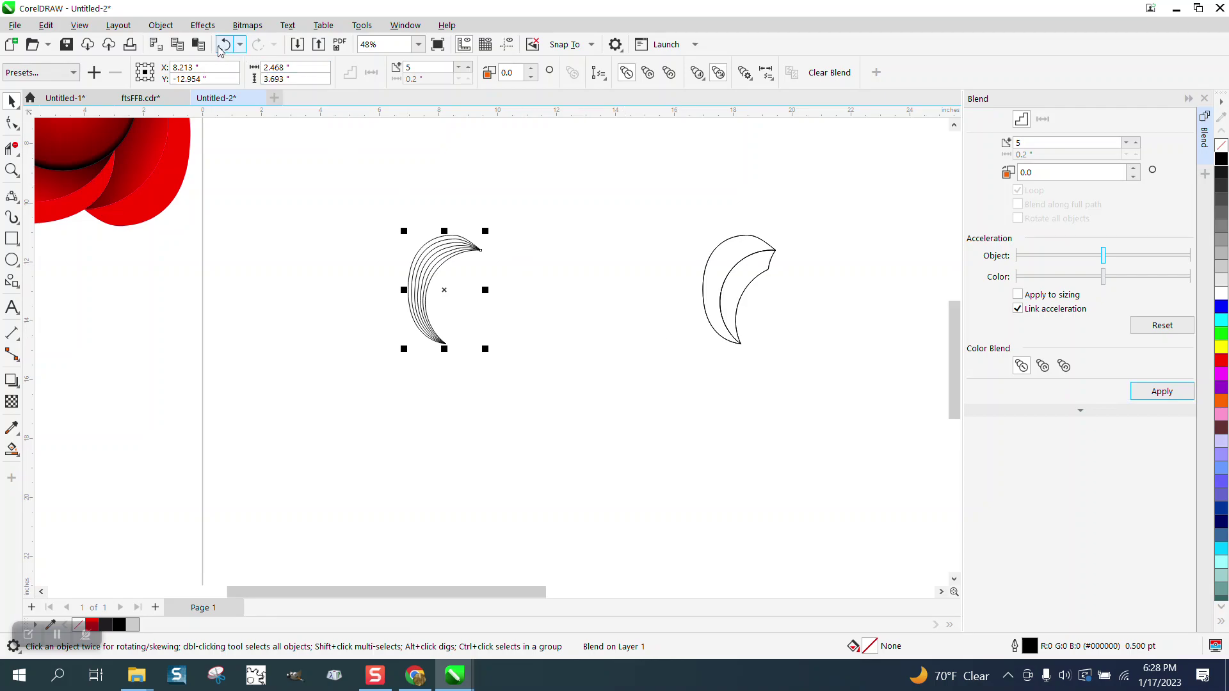
Break the crescent's blend apart and ungroup its curves.
left_click(160, 25)
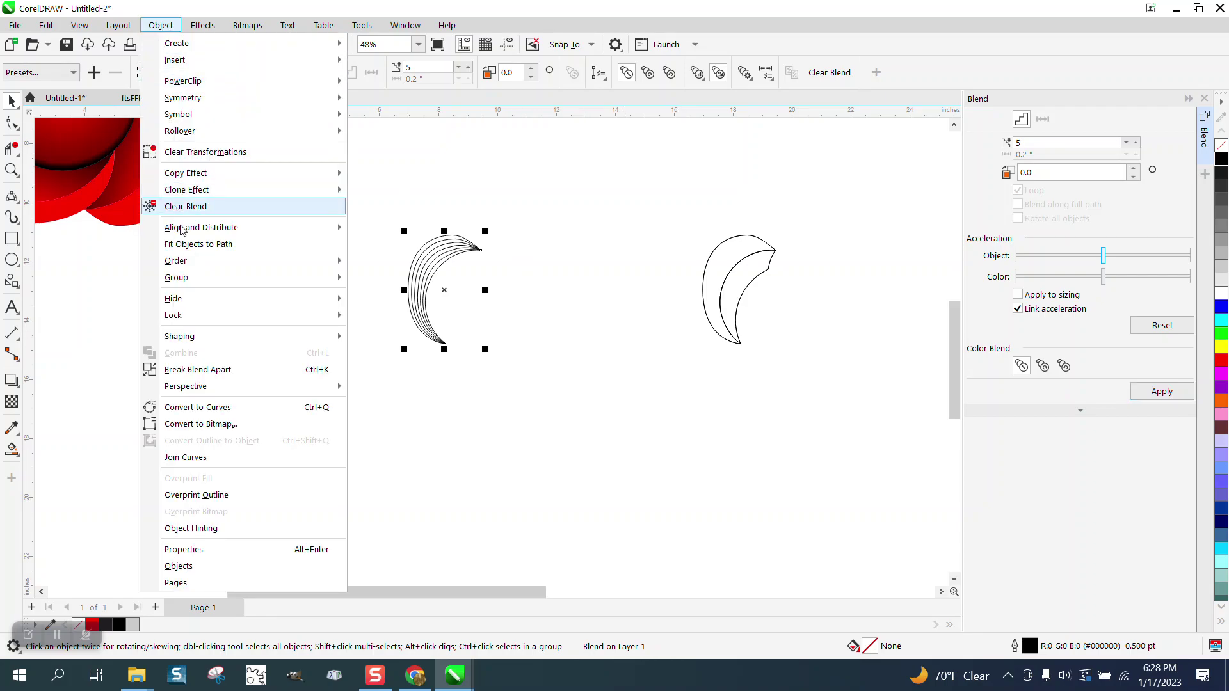
left_click(185, 371)
left_click_drag(384, 193, 540, 373)
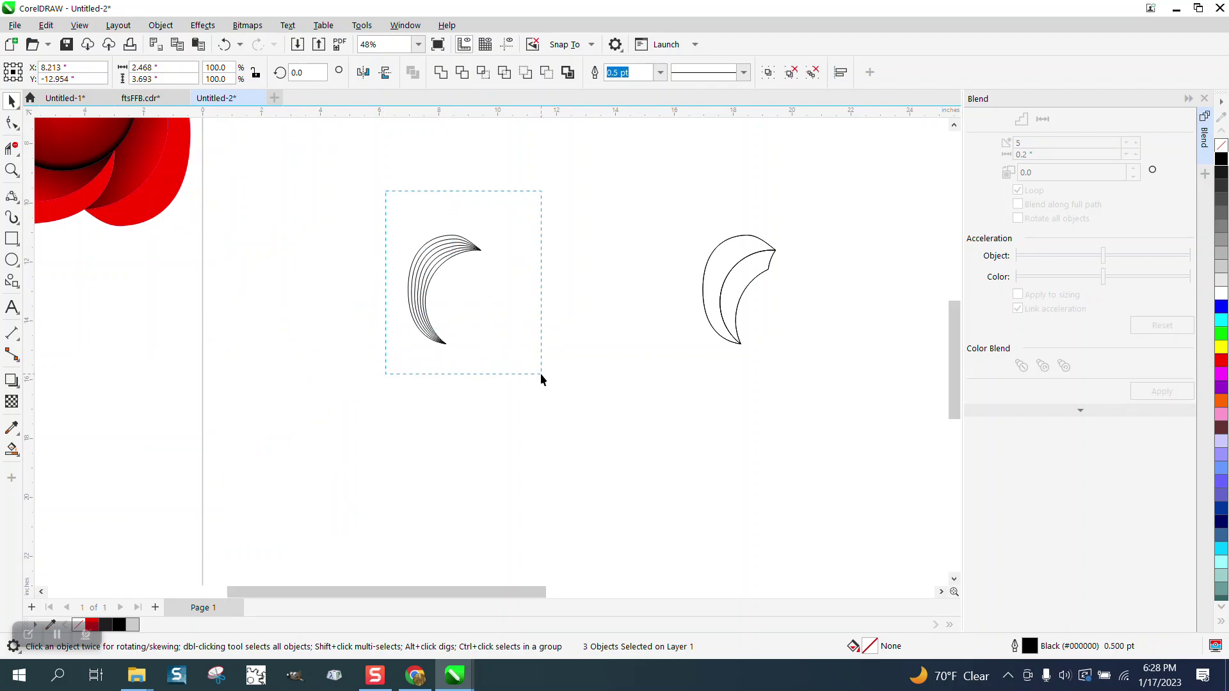
left_click(160, 25)
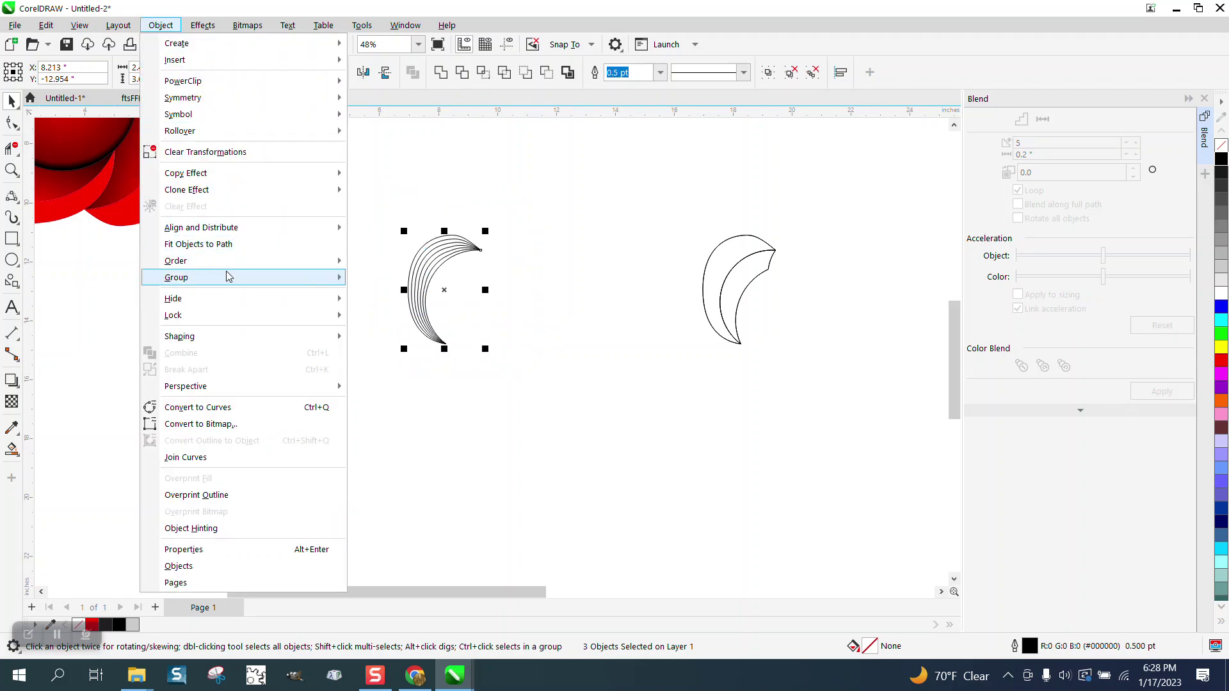
mouse_move(227, 278)
left_click(384, 293)
left_click(380, 244)
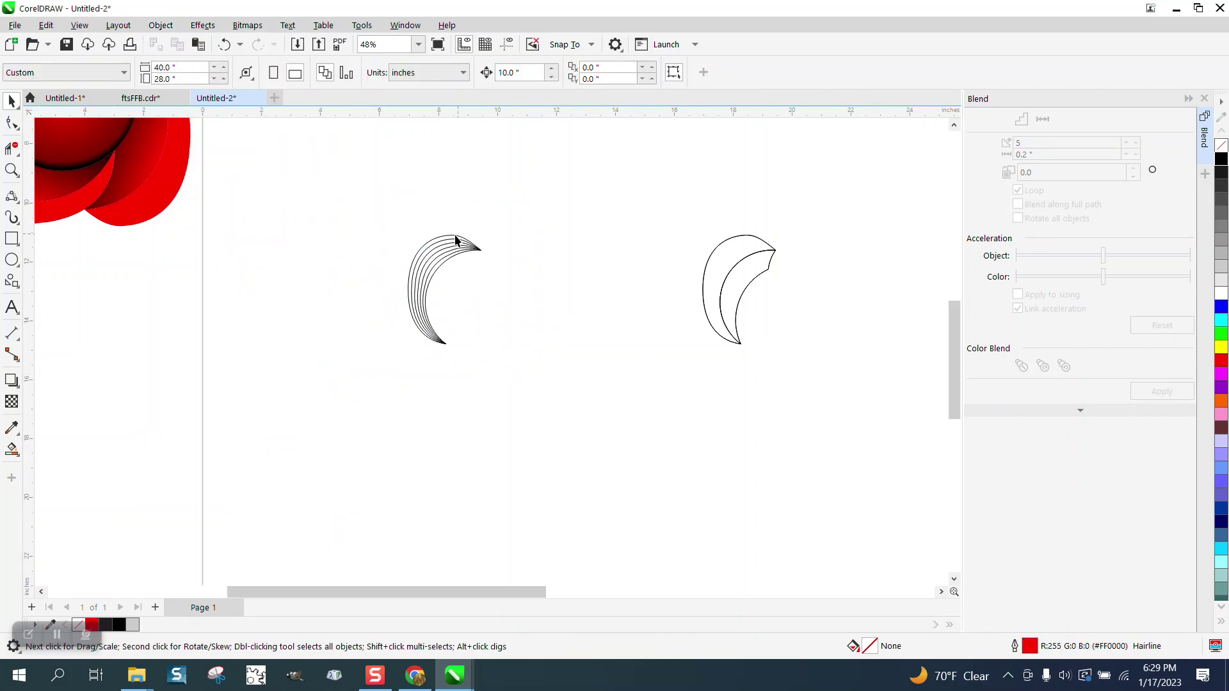
Move the outermost and innermost curves 10 inches left, away from the intermediate blend curves.
left_click(454, 237)
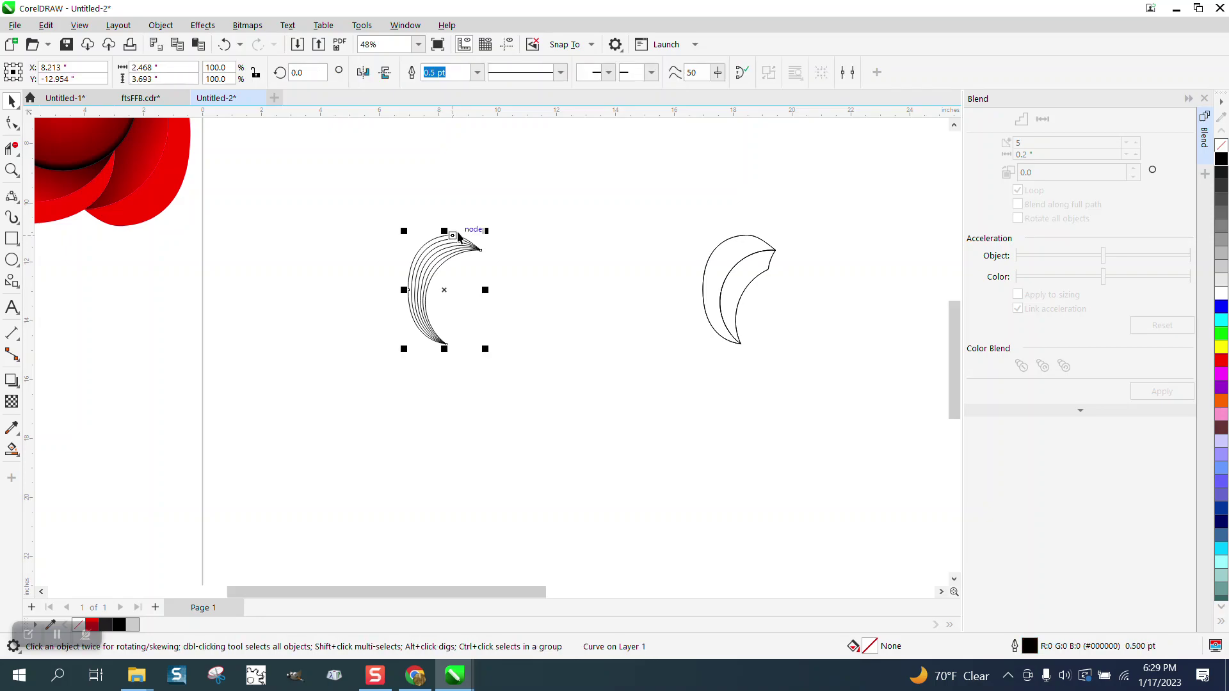
key("Left")
left_click(460, 254)
key("Left")
key("ctrl+z")
key("Escape")
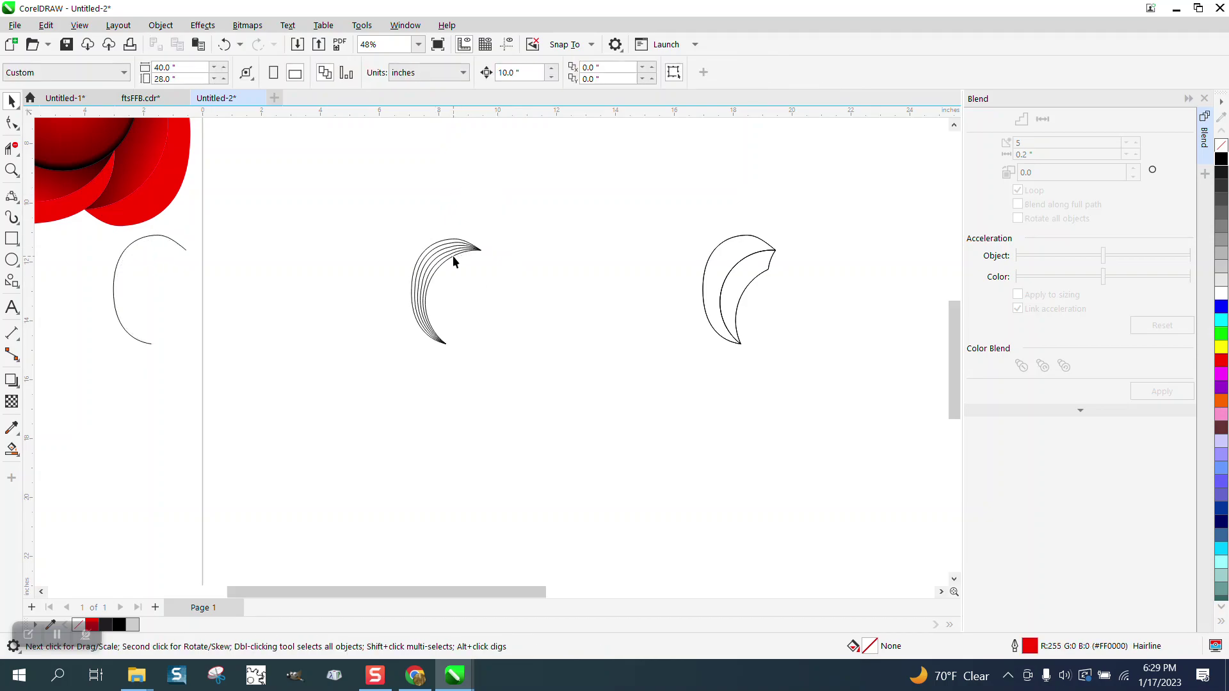
left_click(455, 257)
key("Left")
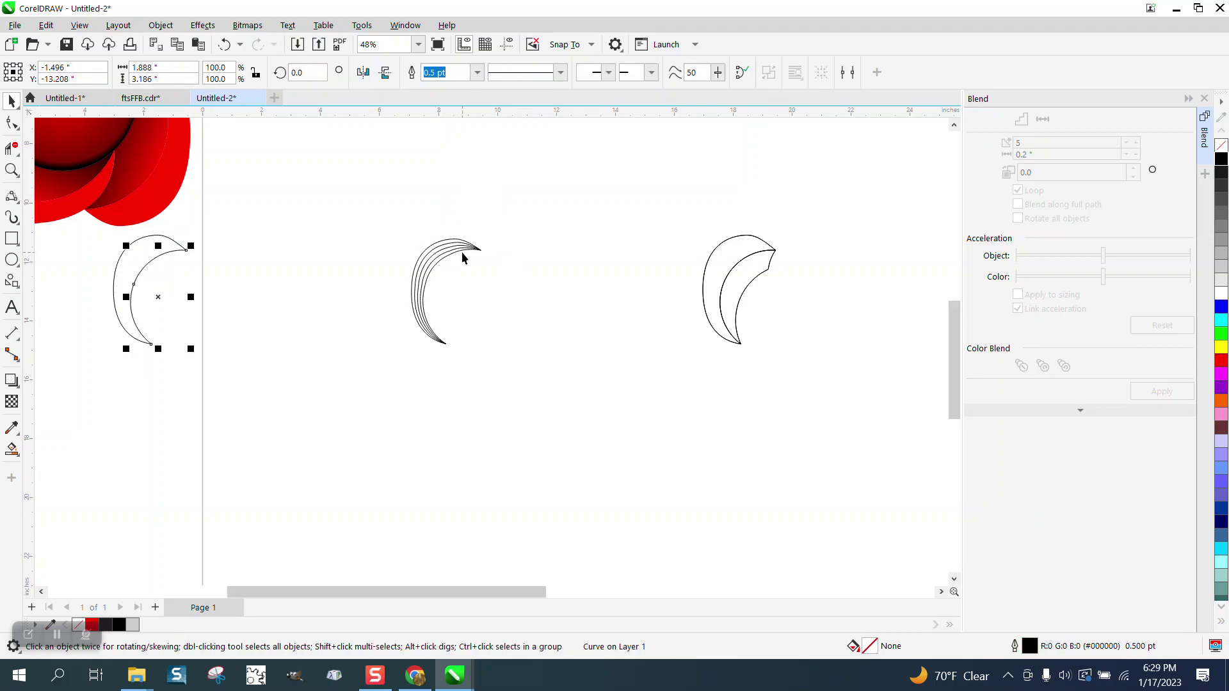
Examine the nodes of the five intermediate curves up close and keep all five curves selected.
left_click_drag(400, 199, 555, 373)
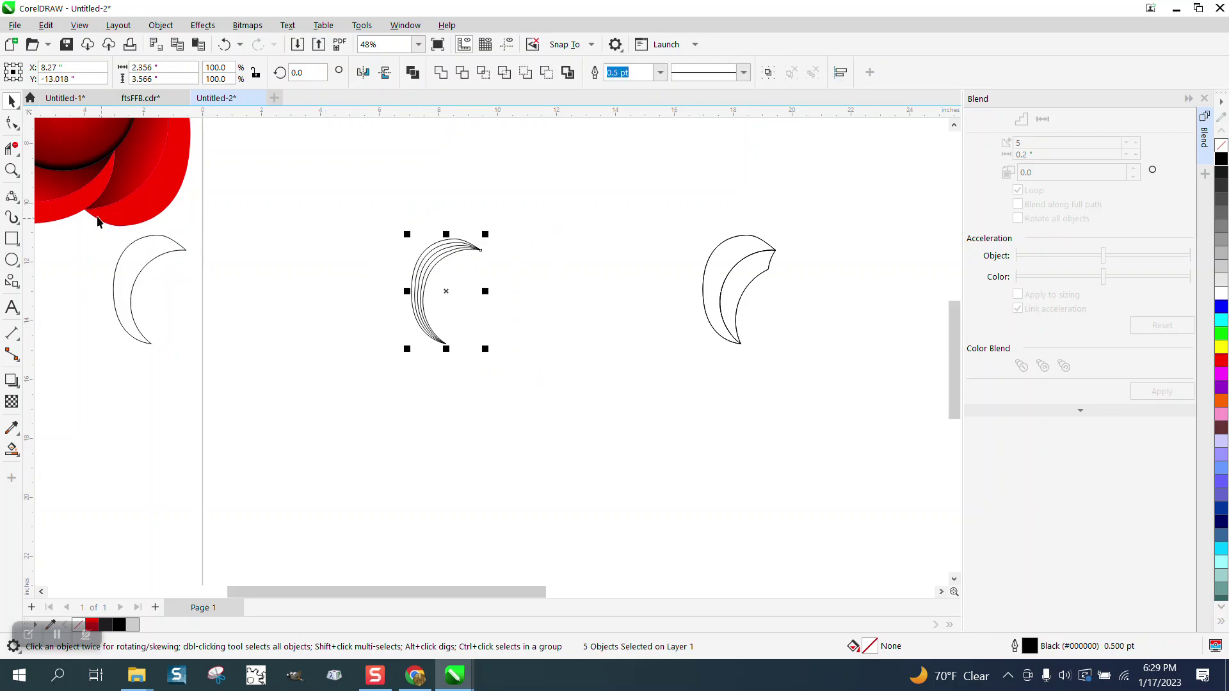
left_click(11, 170)
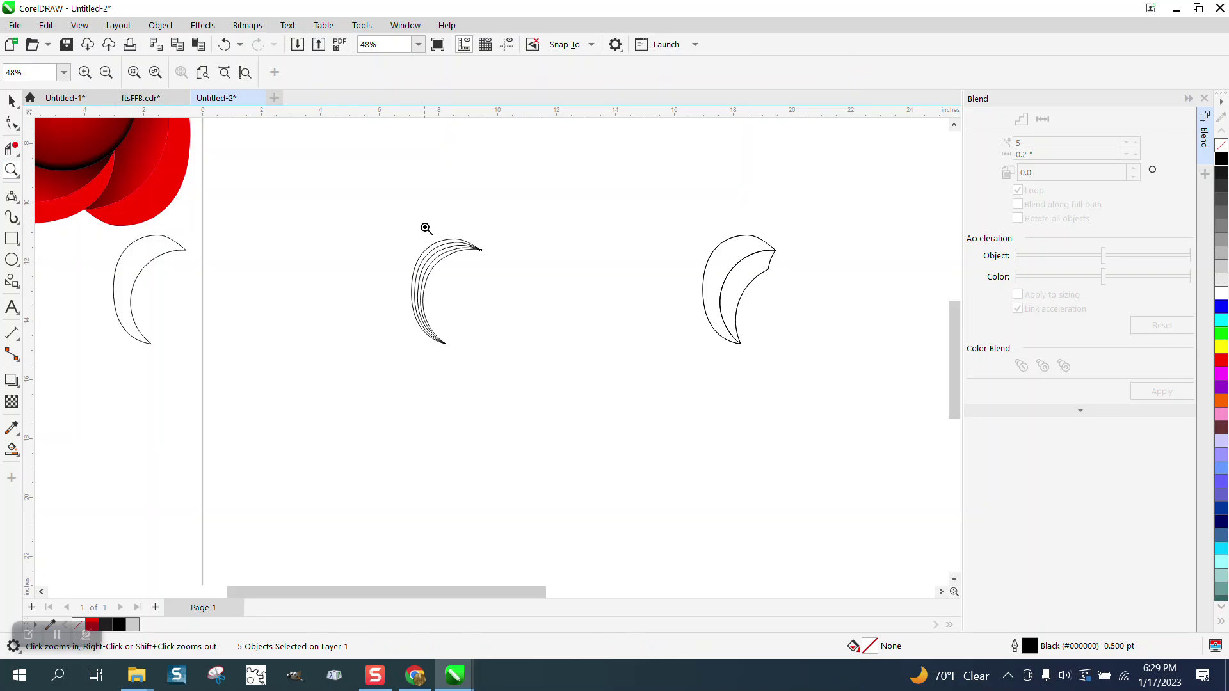
left_click_drag(426, 228, 515, 285)
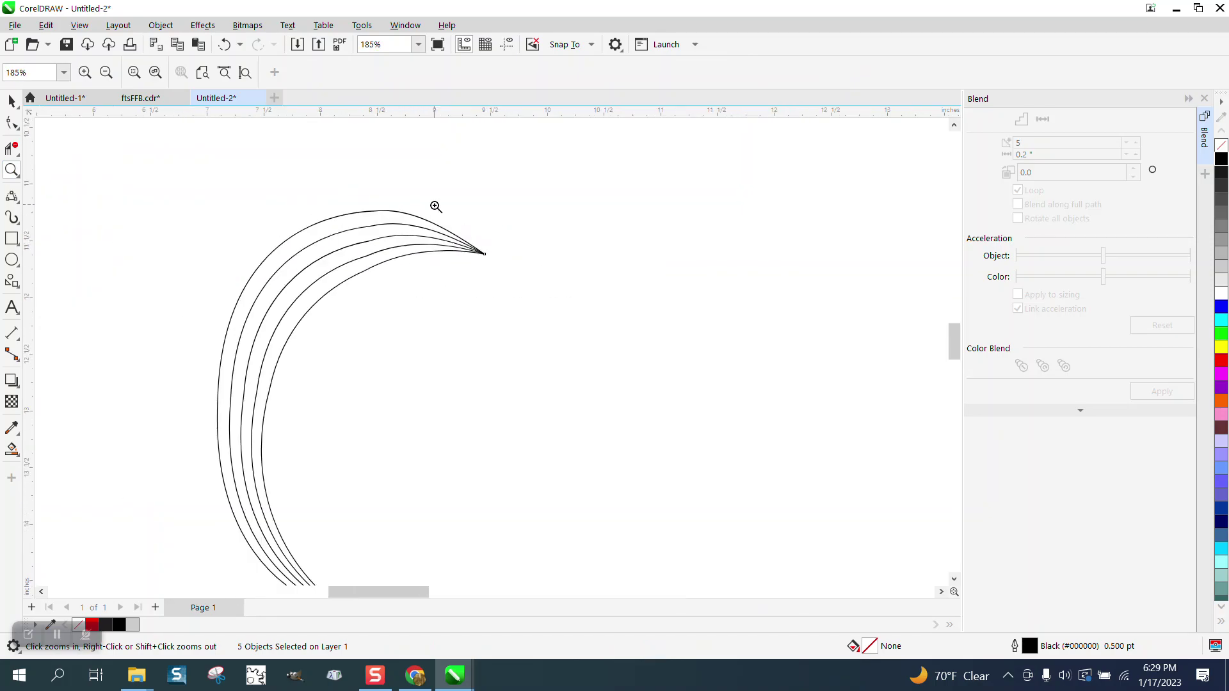
right_click(436, 207)
left_click(12, 123)
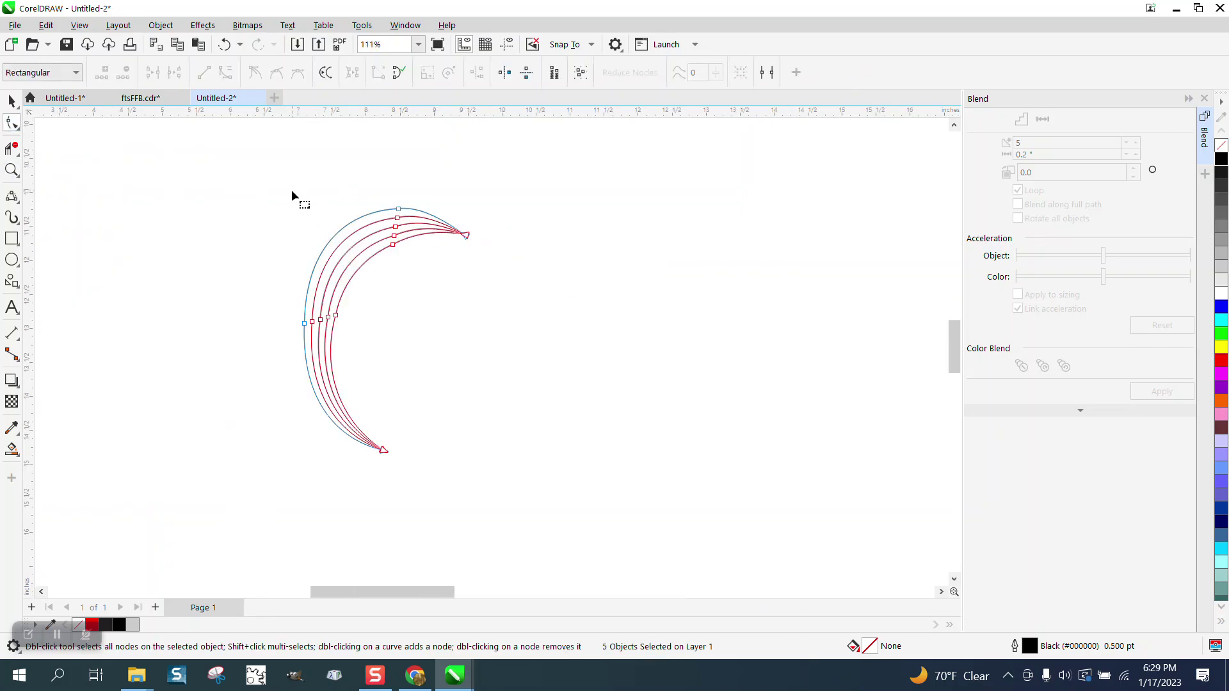
key("space")
left_click_drag(245, 174, 578, 493)
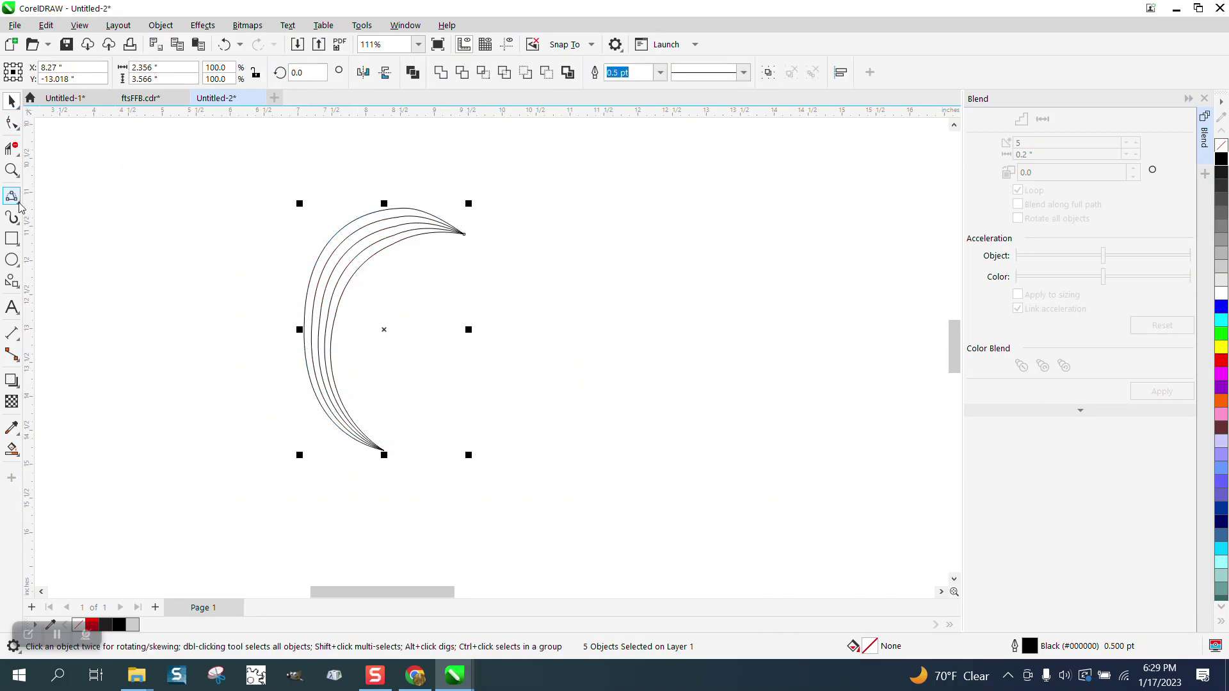
Apply a tapered preset Artistic Media stroke, 0.06 inch wide, to the five intermediate curves.
left_click(22, 229)
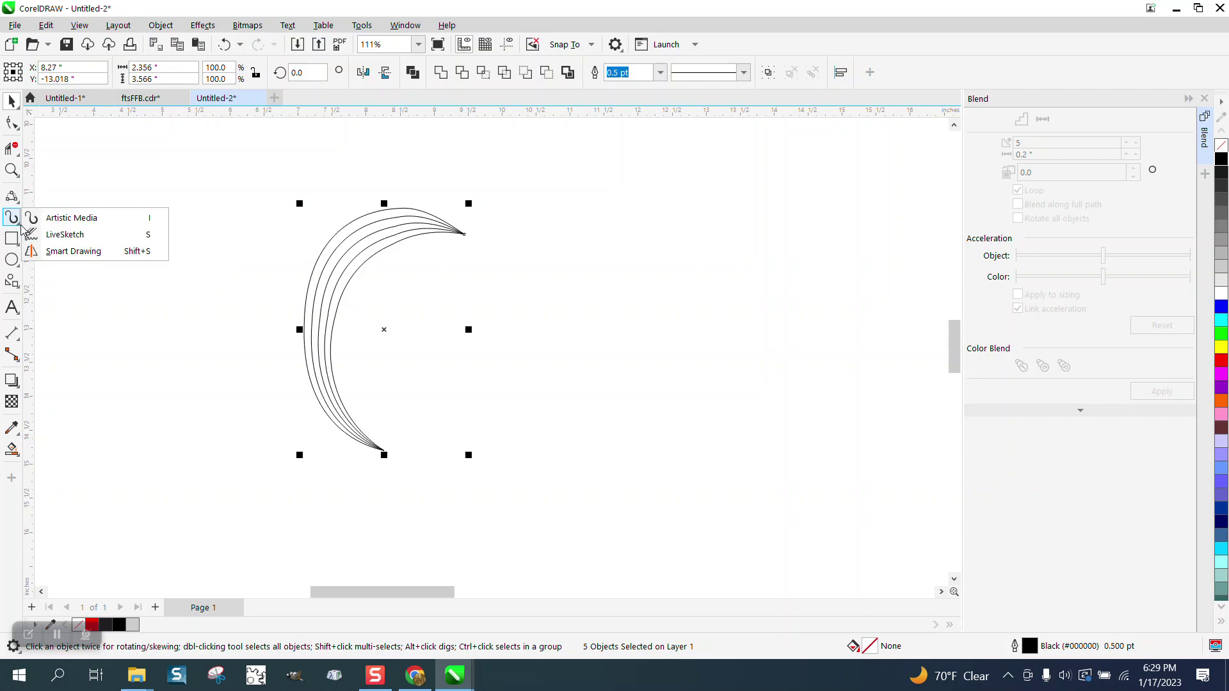
left_click(65, 218)
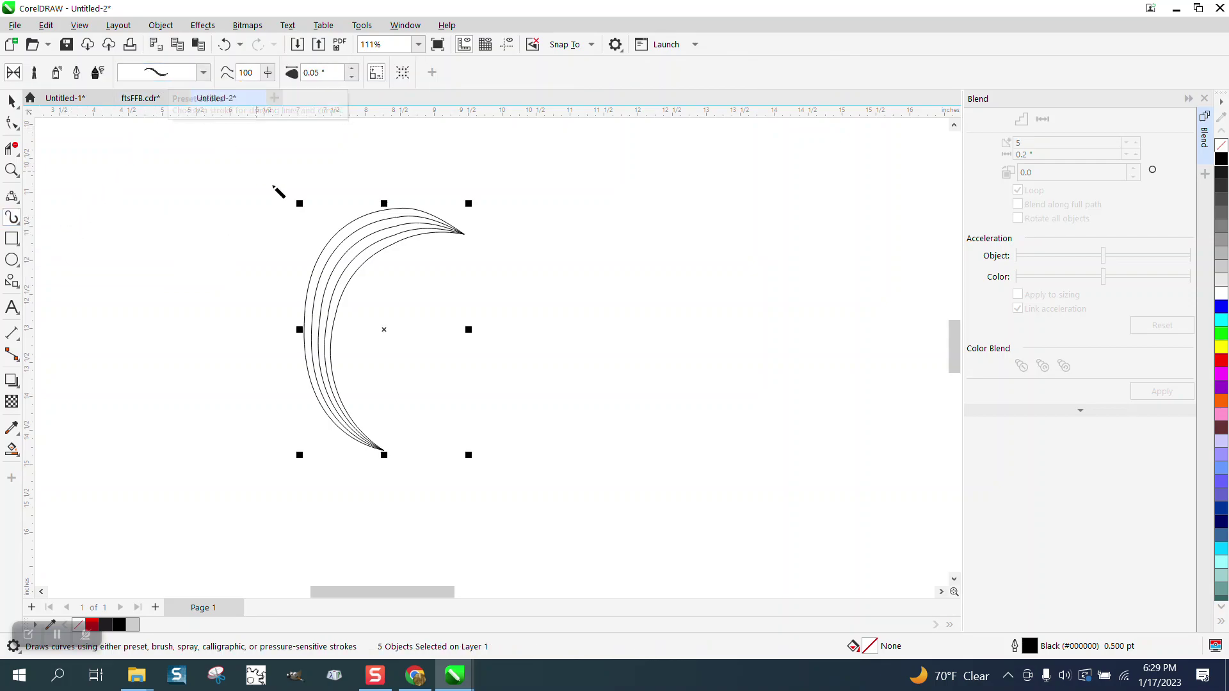
left_click(344, 230)
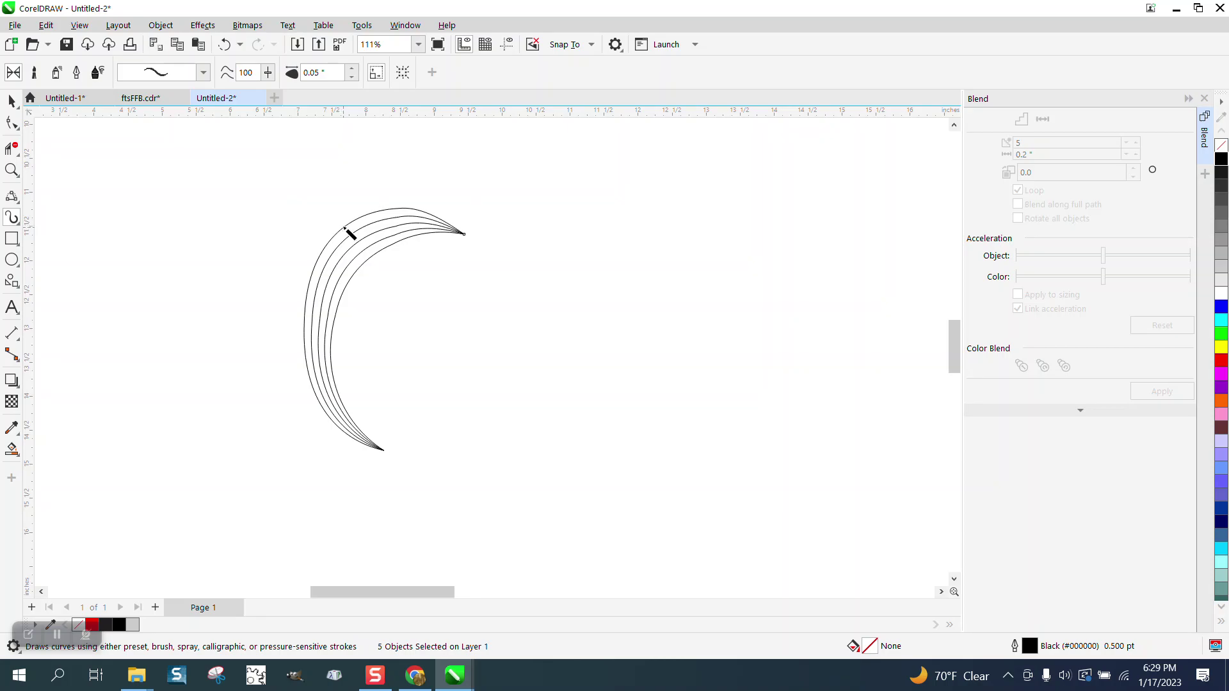
left_click(353, 78)
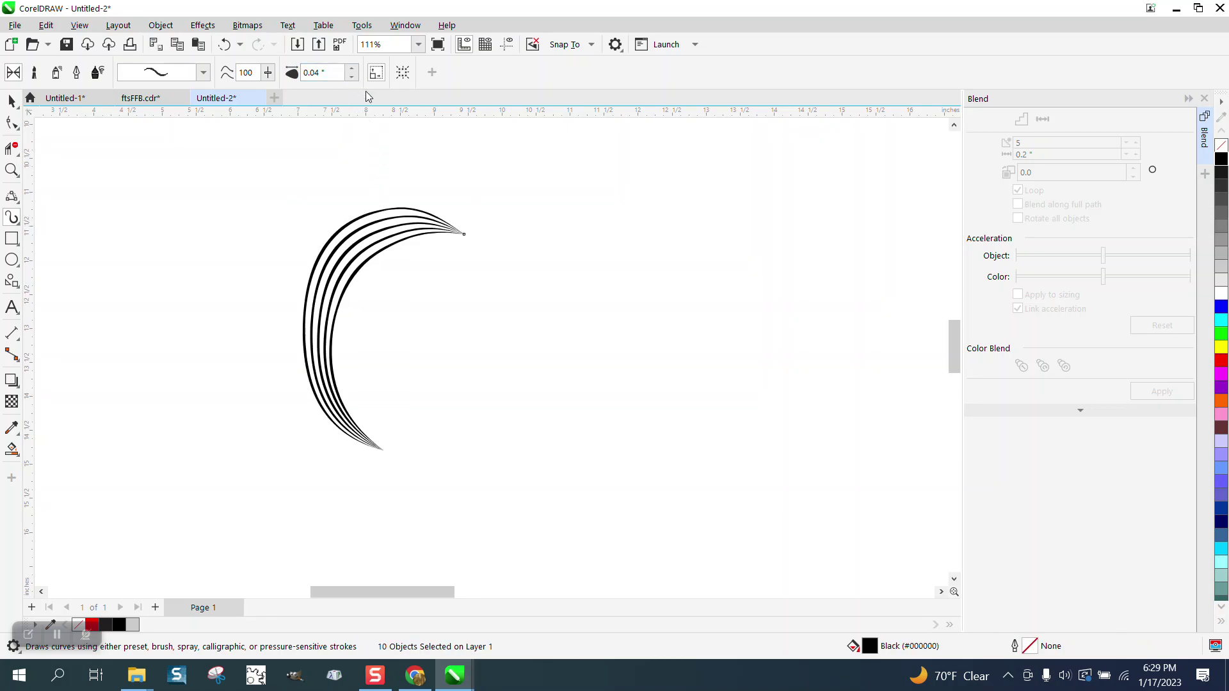
left_click(352, 69)
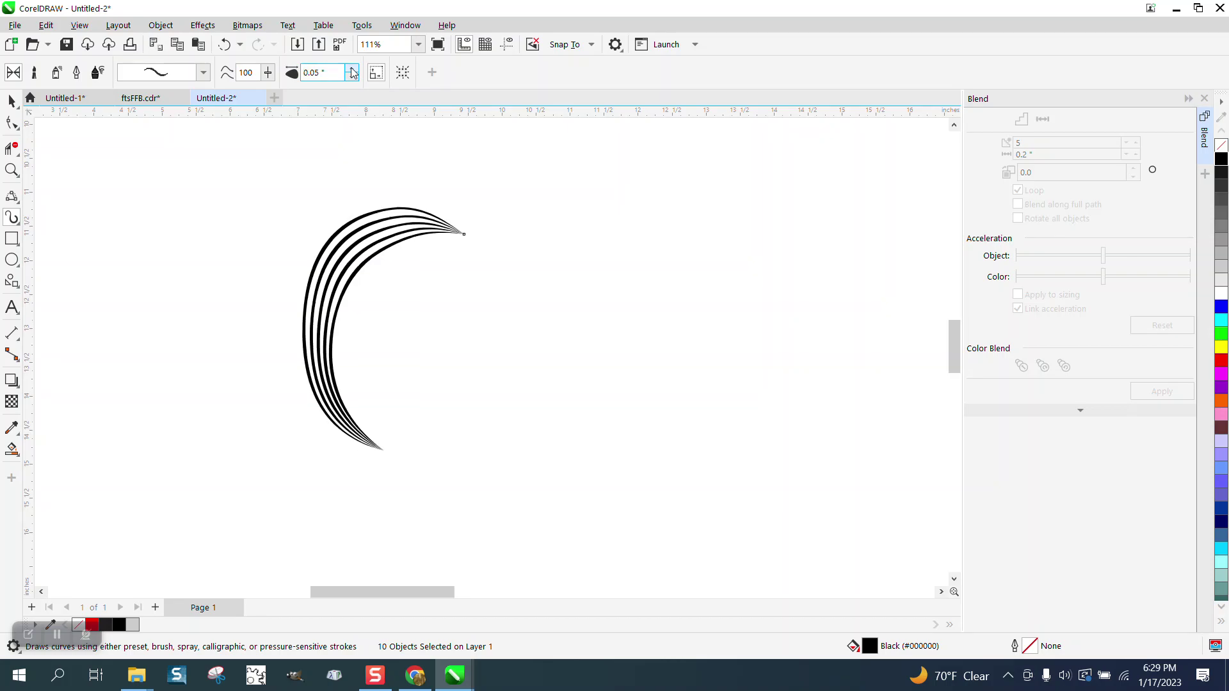
left_click(352, 69)
key("space")
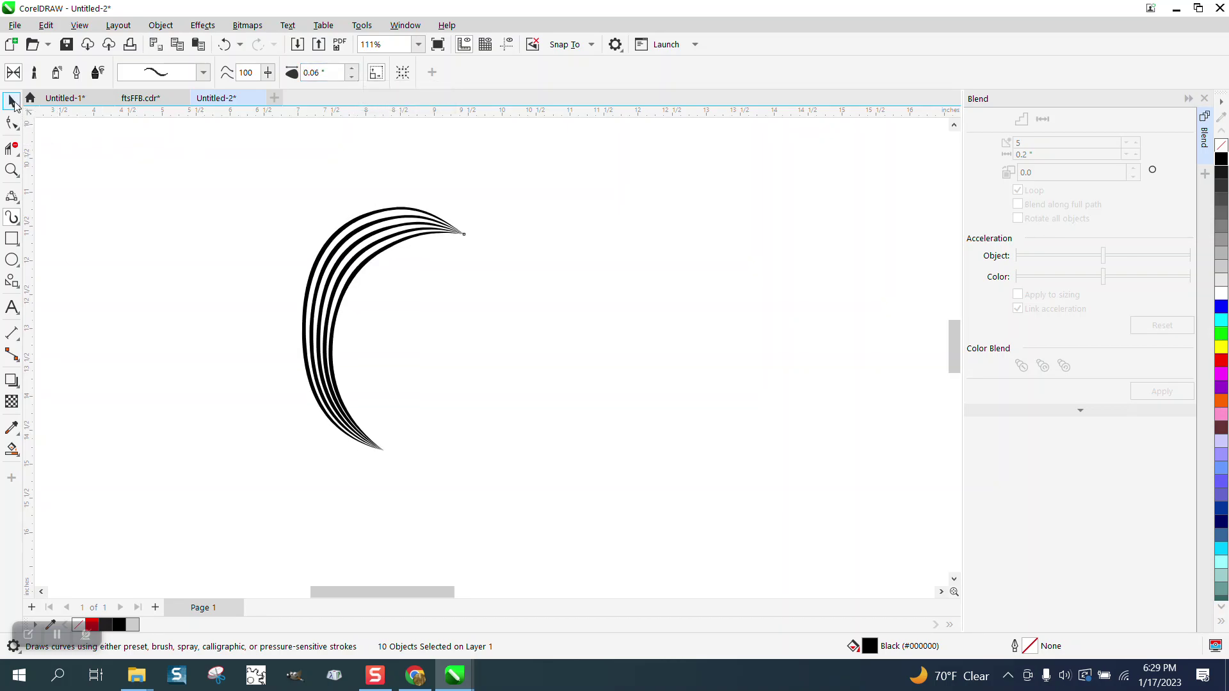
Use Smart Fill to create a light gray crescent with a 0.5 pt outline between the separated outer and inner curves.
scroll(495, 225, "down", 3)
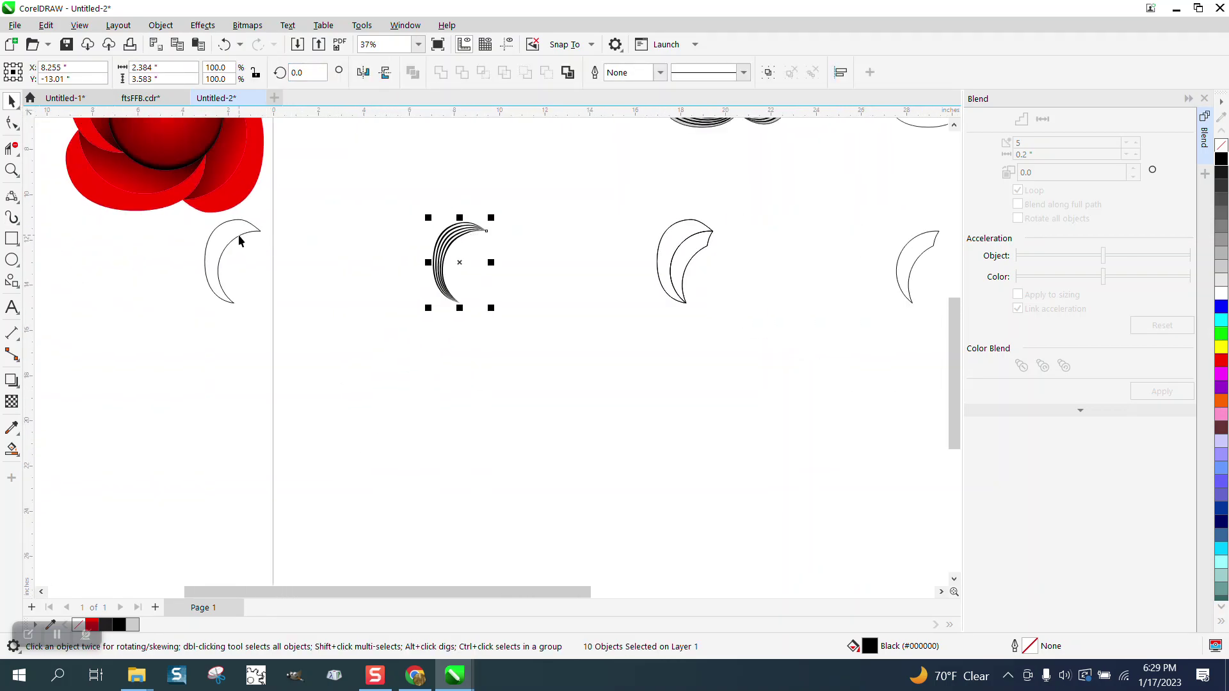
left_click(238, 235)
left_click(13, 457)
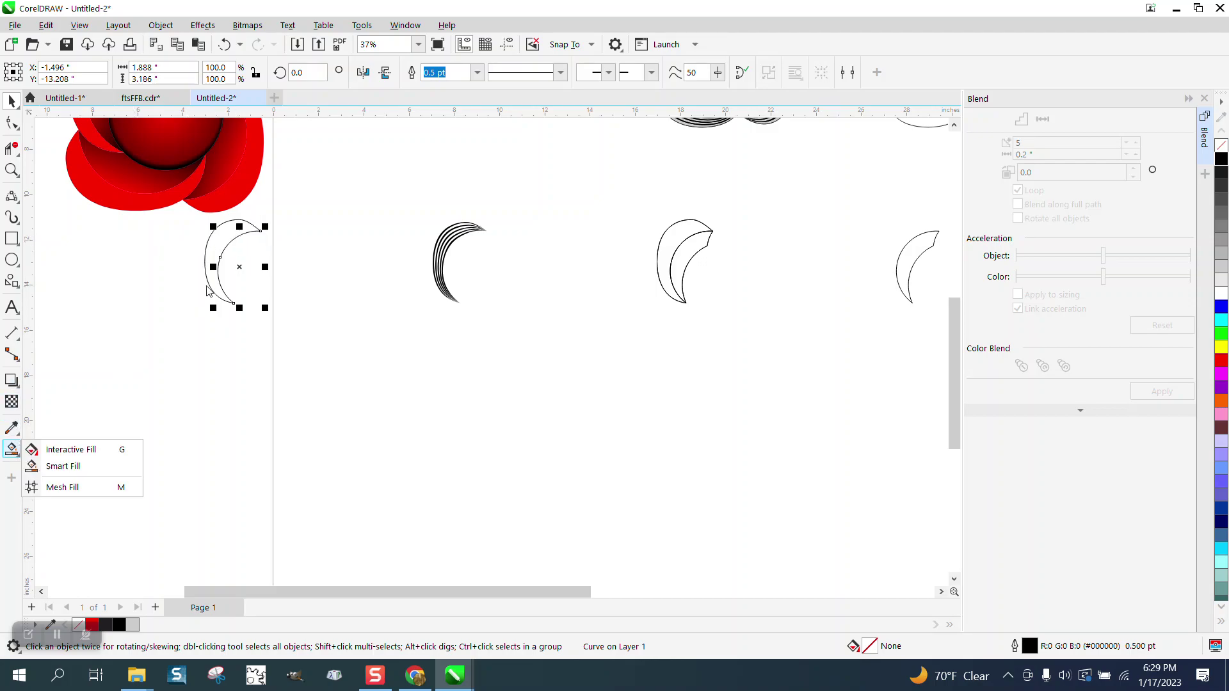
left_click(71, 468)
left_click(228, 232)
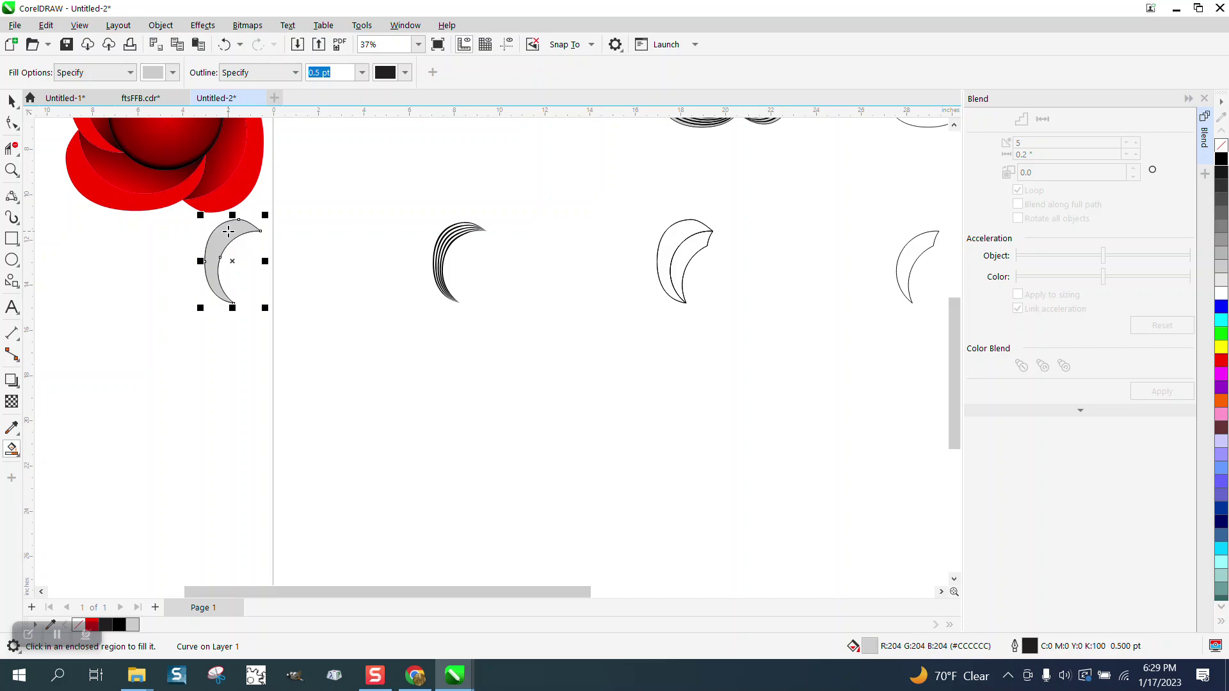
Move the gray crescent 10 inches right onto the tapered stripes and send it behind them.
key("Right")
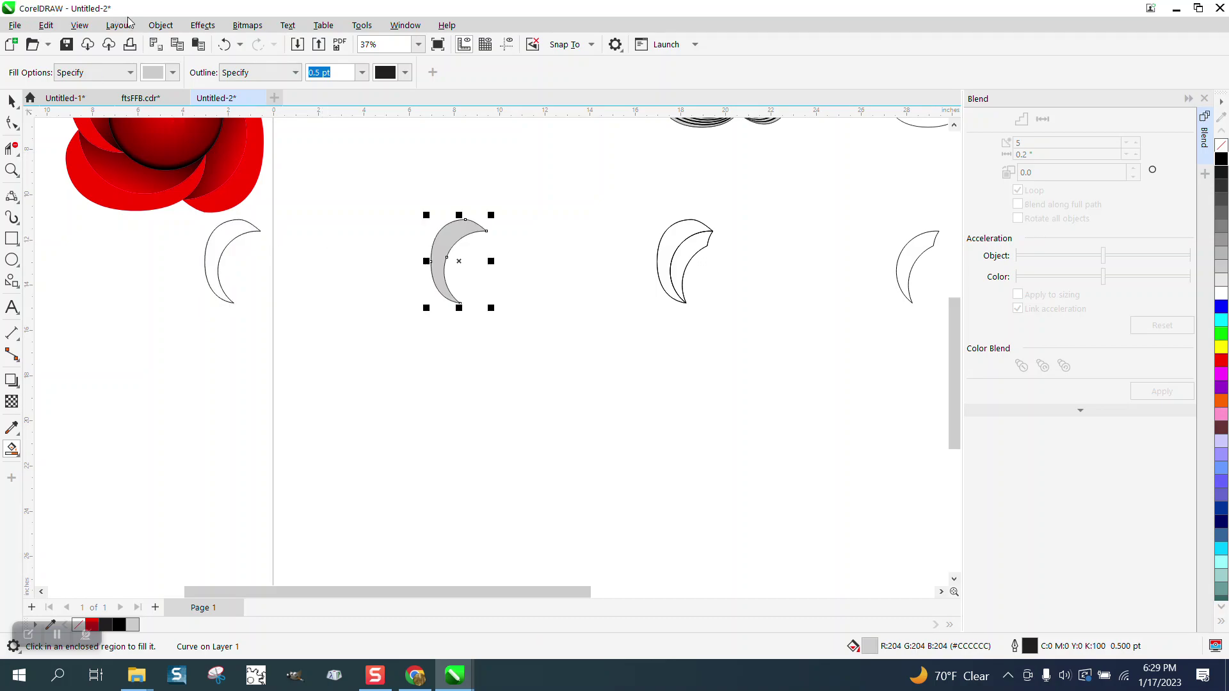
left_click(160, 25)
mouse_move(206, 287)
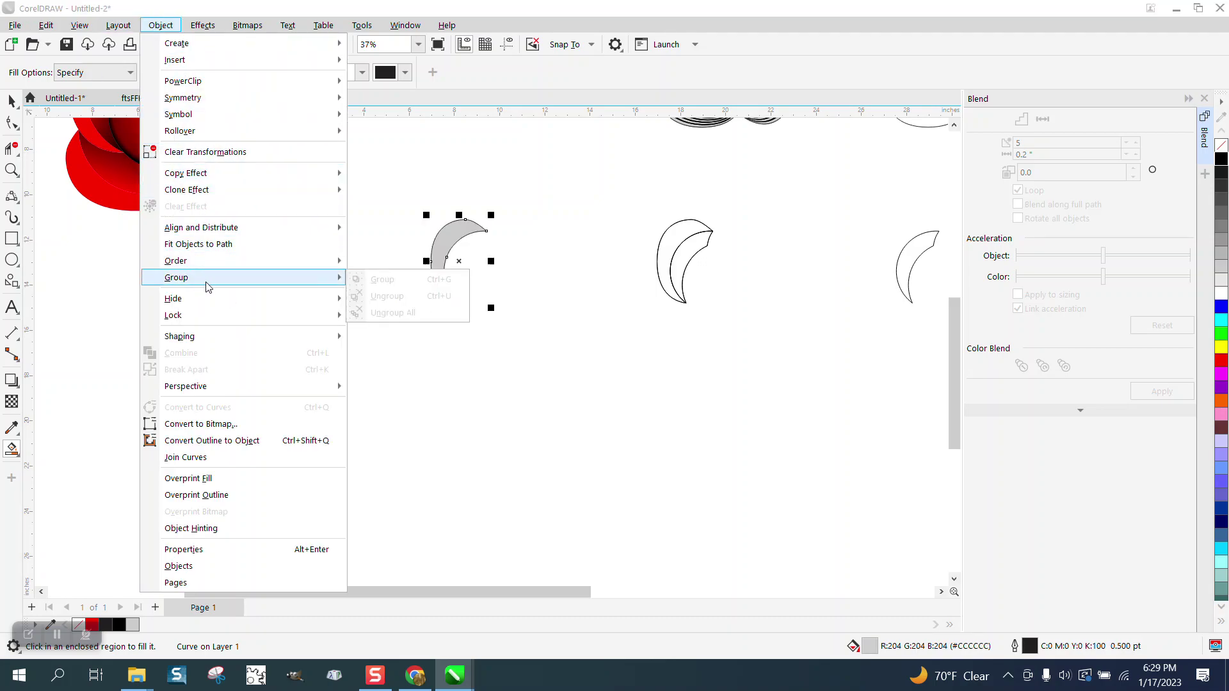
mouse_move(192, 266)
left_click(412, 282)
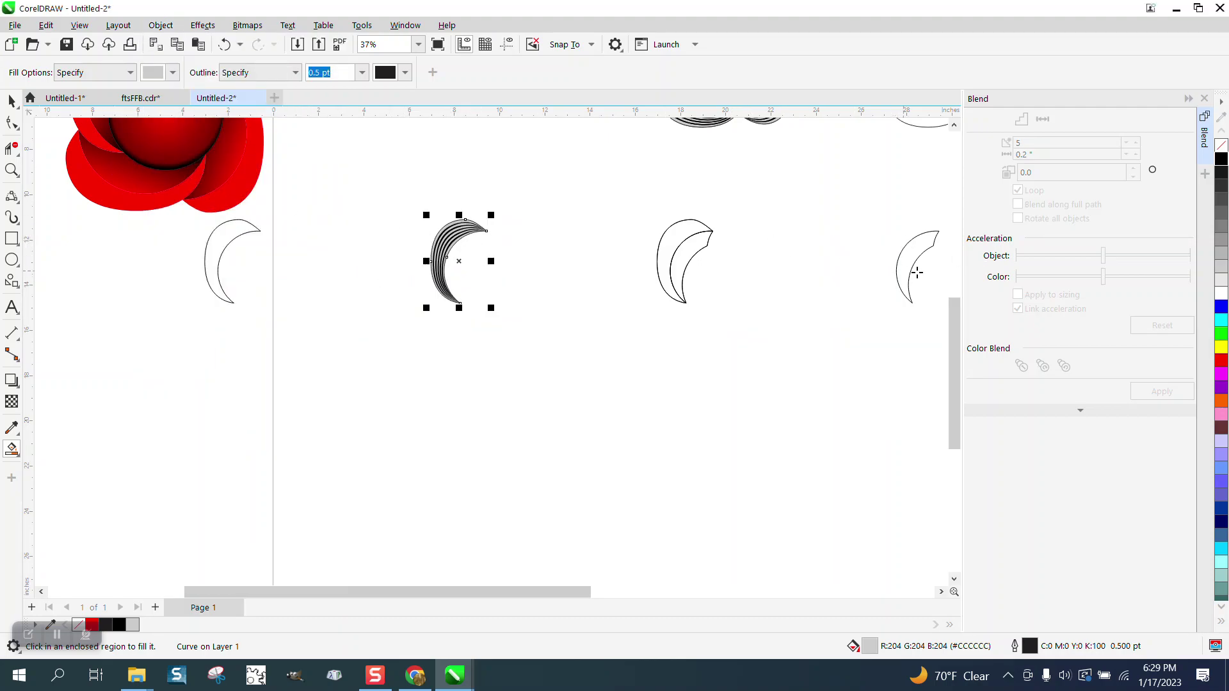
Smart-fill the inner petal outline on the far right with light gray and move the filled shape 20 inches left against the stripes.
left_click(14, 451)
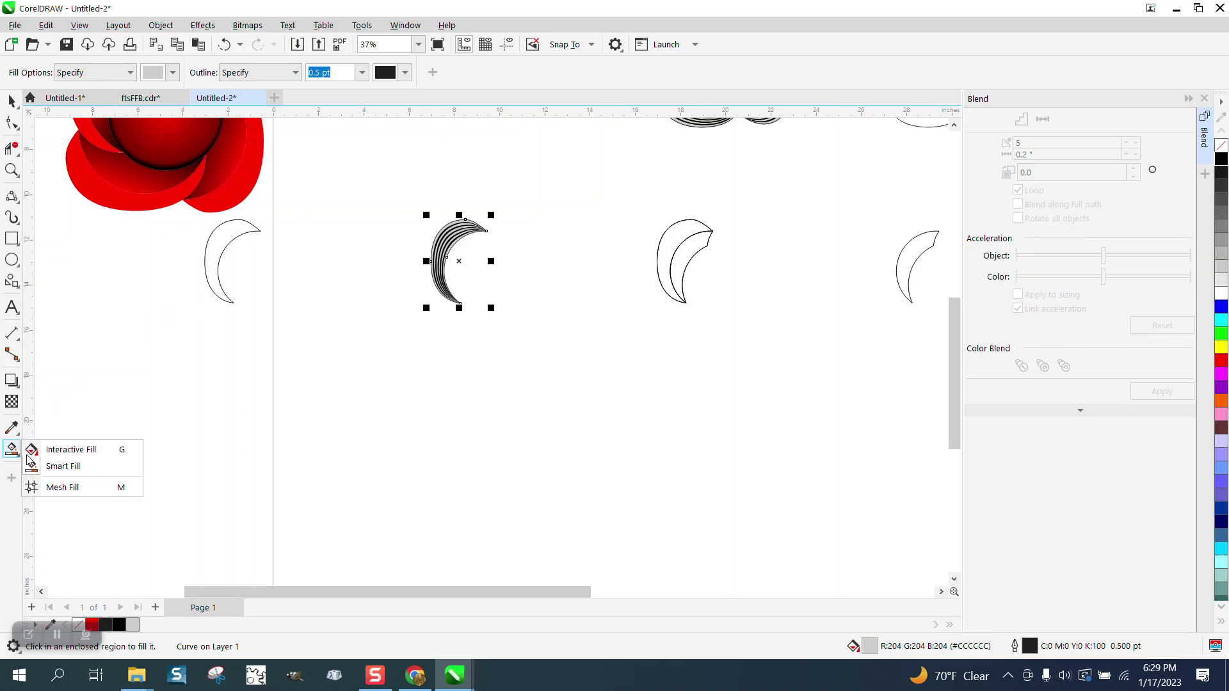
left_click(121, 463)
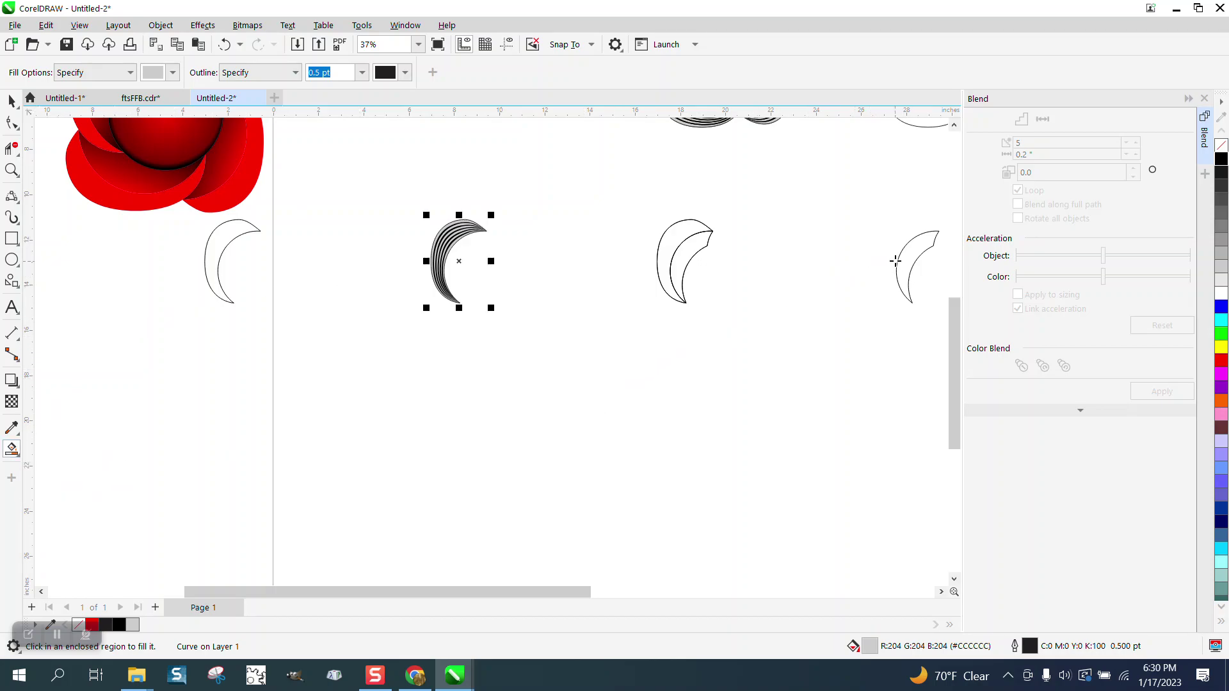
left_click(903, 255)
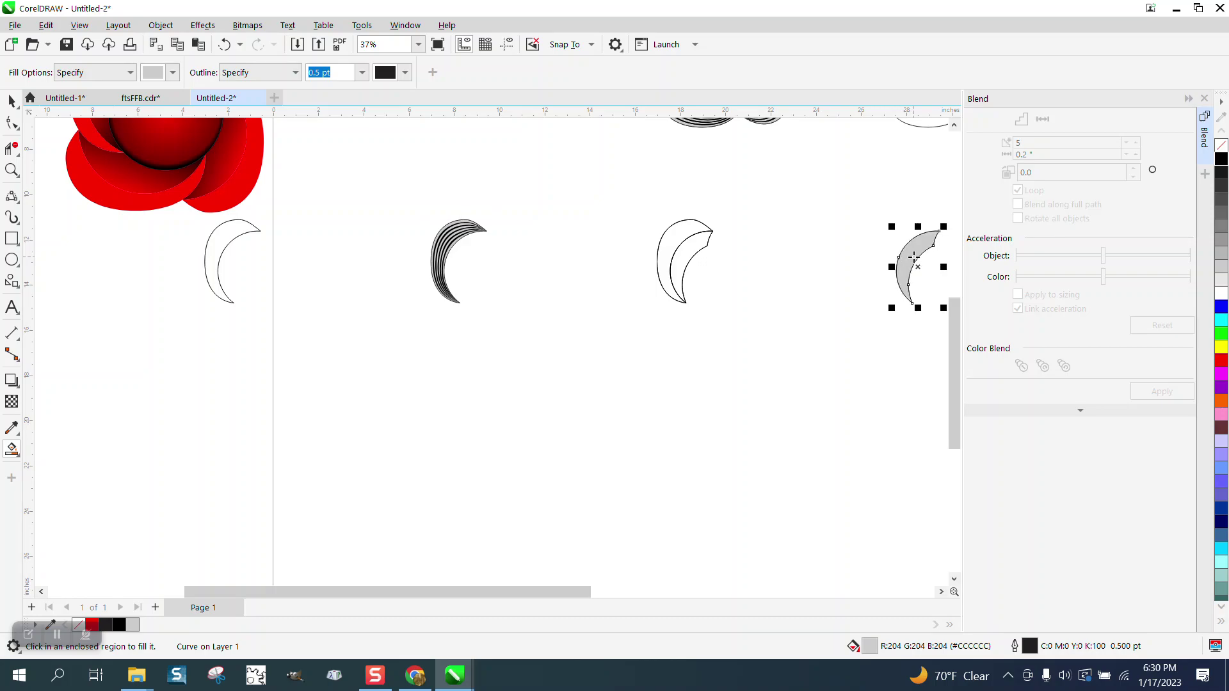
key("Left")
key("Left")
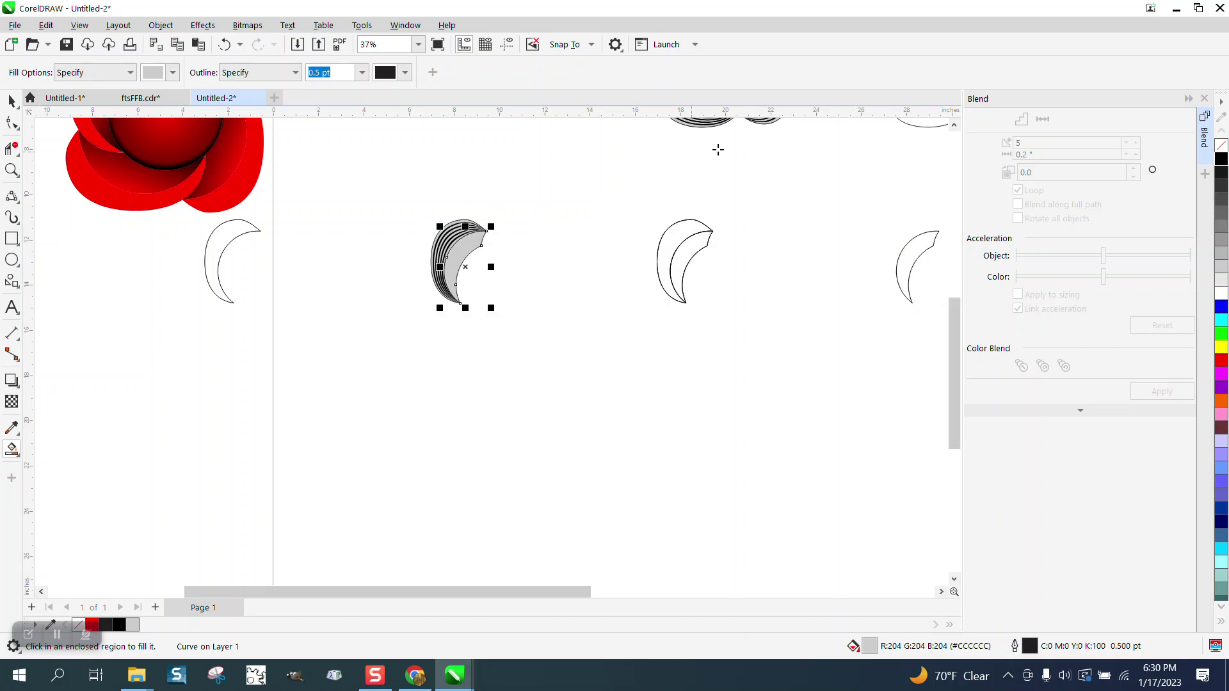
Color the moved inner petal shape red and give it a fountain fill running diagonally down and right from red to black.
left_click(1222, 360)
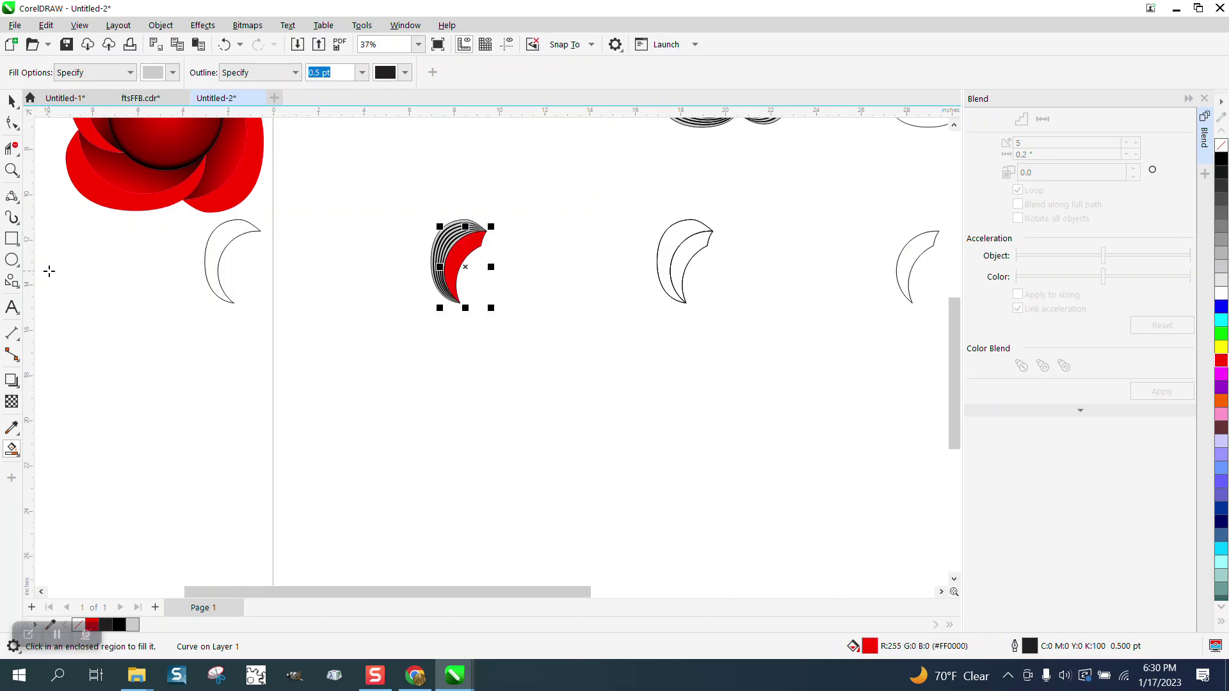
left_click(11, 449)
left_click(52, 455)
left_click_drag(451, 255, 516, 282)
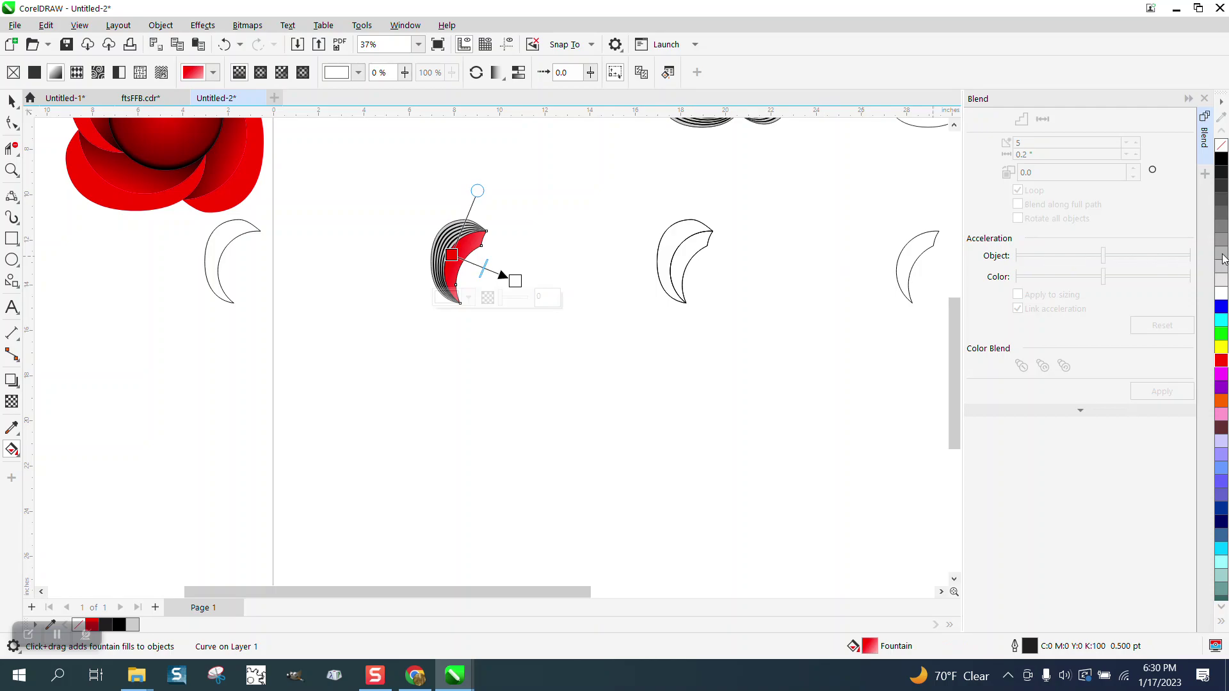
left_click_drag(1223, 258, 516, 282)
Shorten the red-to-black fountain fill on the inner petal shape so its black end lies close to the concave edge.
left_click(12, 169)
left_click_drag(407, 209, 558, 328)
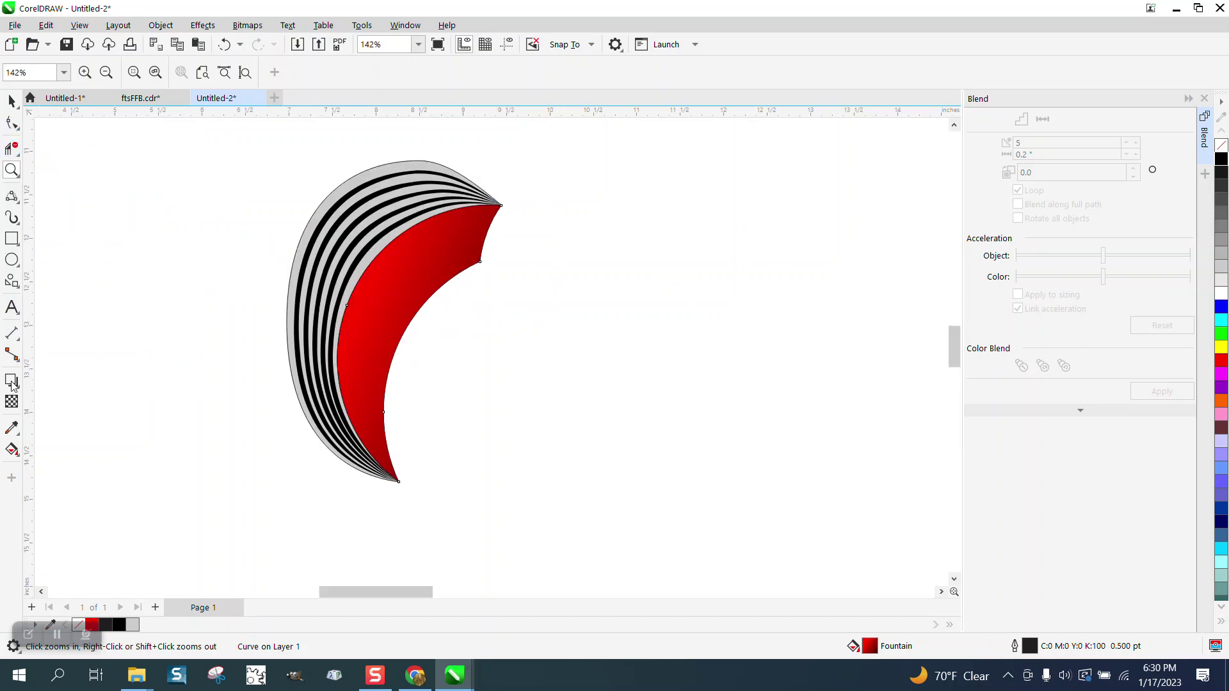
left_click(12, 427)
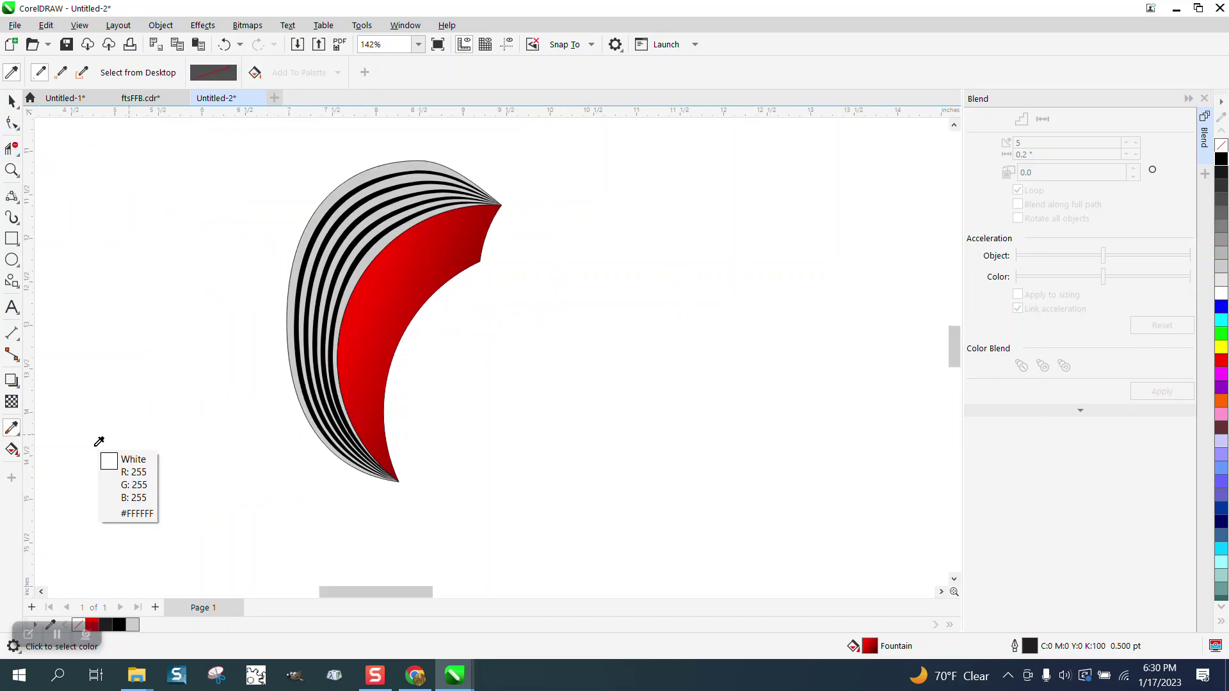
left_click(17, 452)
left_click(71, 450)
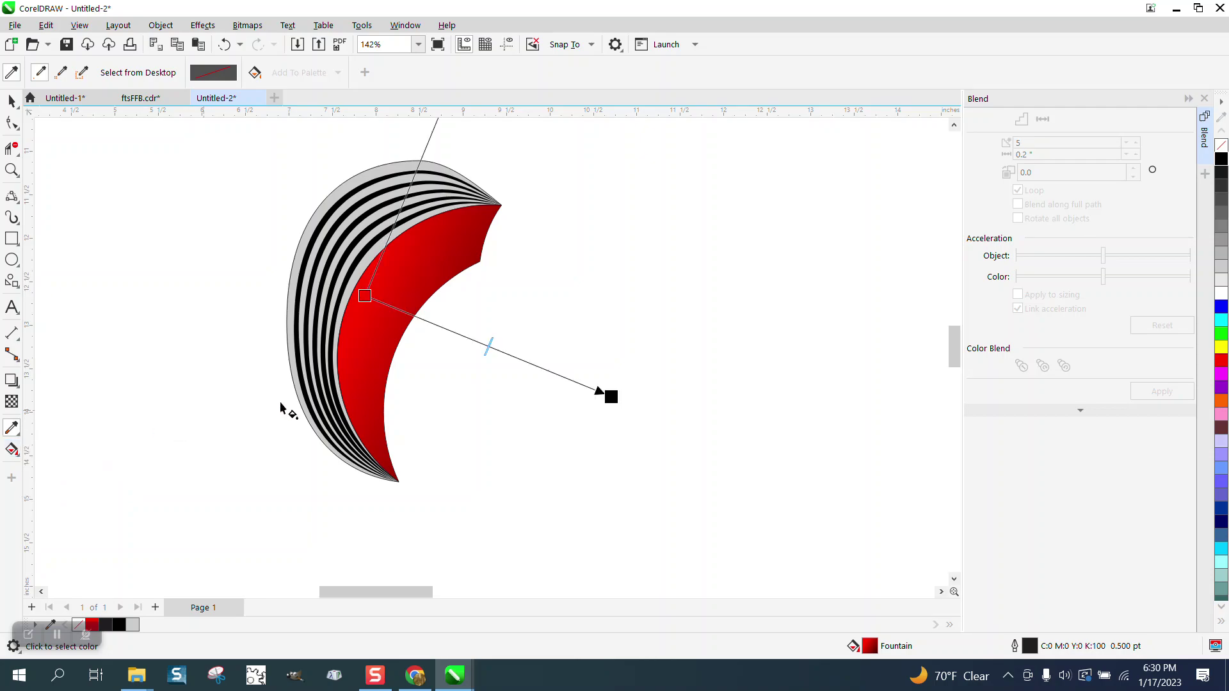
left_click_drag(612, 397, 476, 362)
Select the striped crescent and red gradient shape together and group them into a single petal.
left_click(11, 101)
scroll(258, 238, "down", 2)
left_click_drag(246, 157, 466, 420)
key("ctrl+g")
scroll(407, 384, "down", 4)
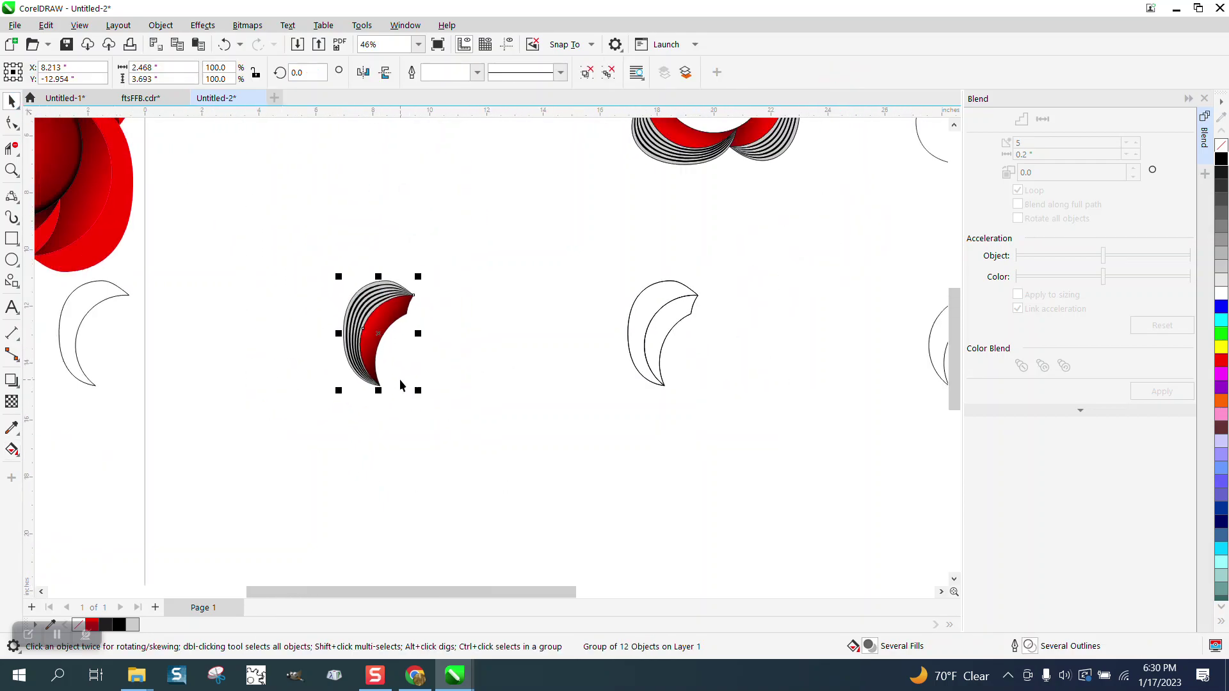
Delete the petal outlines just right of the grouped petal and move the group 10 inches right into their place.
left_click_drag(505, 308, 620, 403)
key("Delete")
left_click(366, 365)
key("Right")
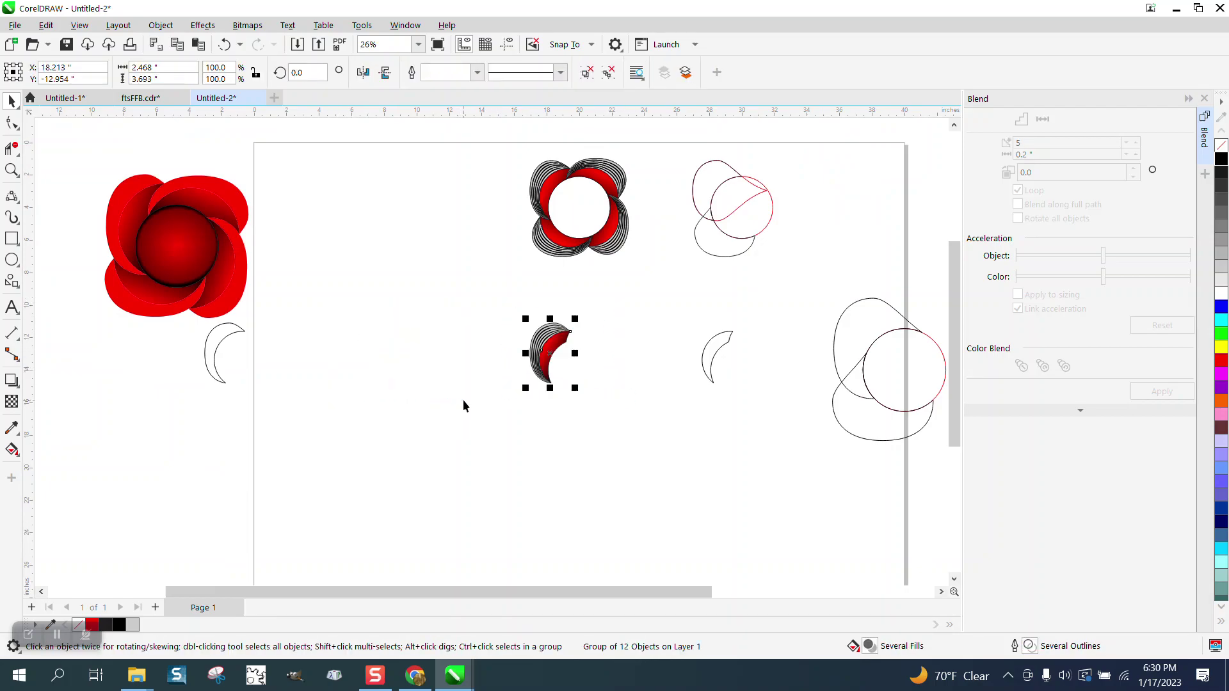
Show the guidelines and place the grouped petal's center of rotation on the guideline intersection.
left_click(507, 43)
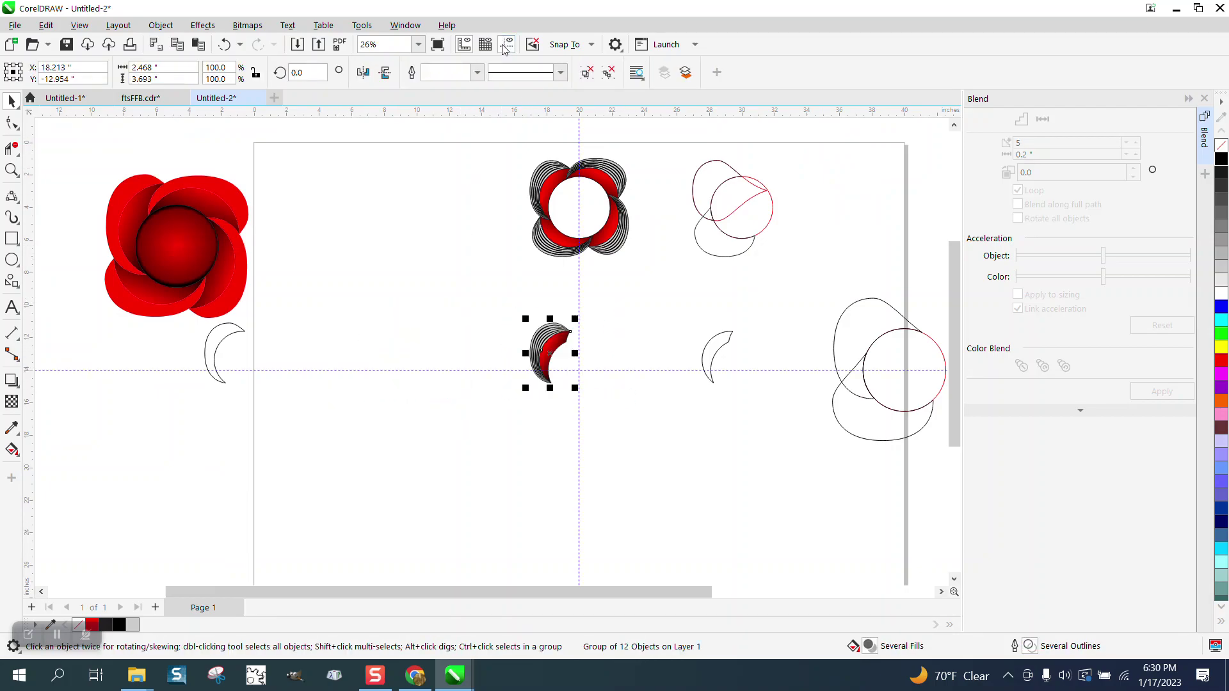
left_click(12, 169)
left_click_drag(518, 307, 667, 410)
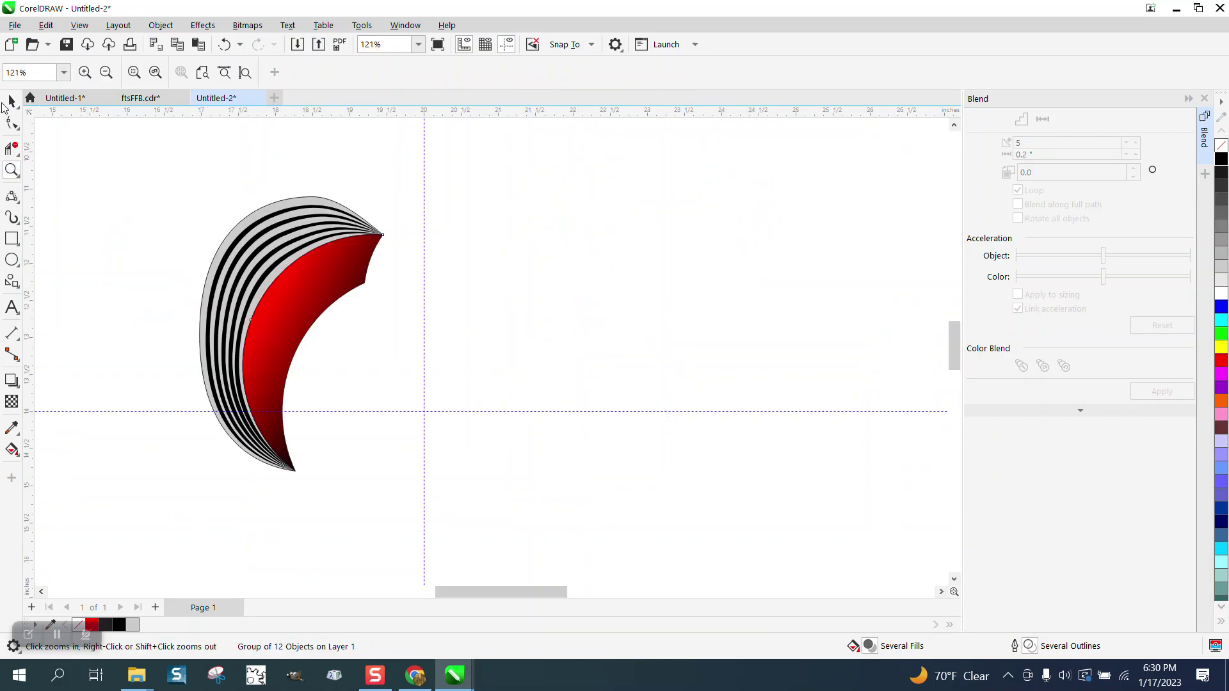
left_click(10, 101)
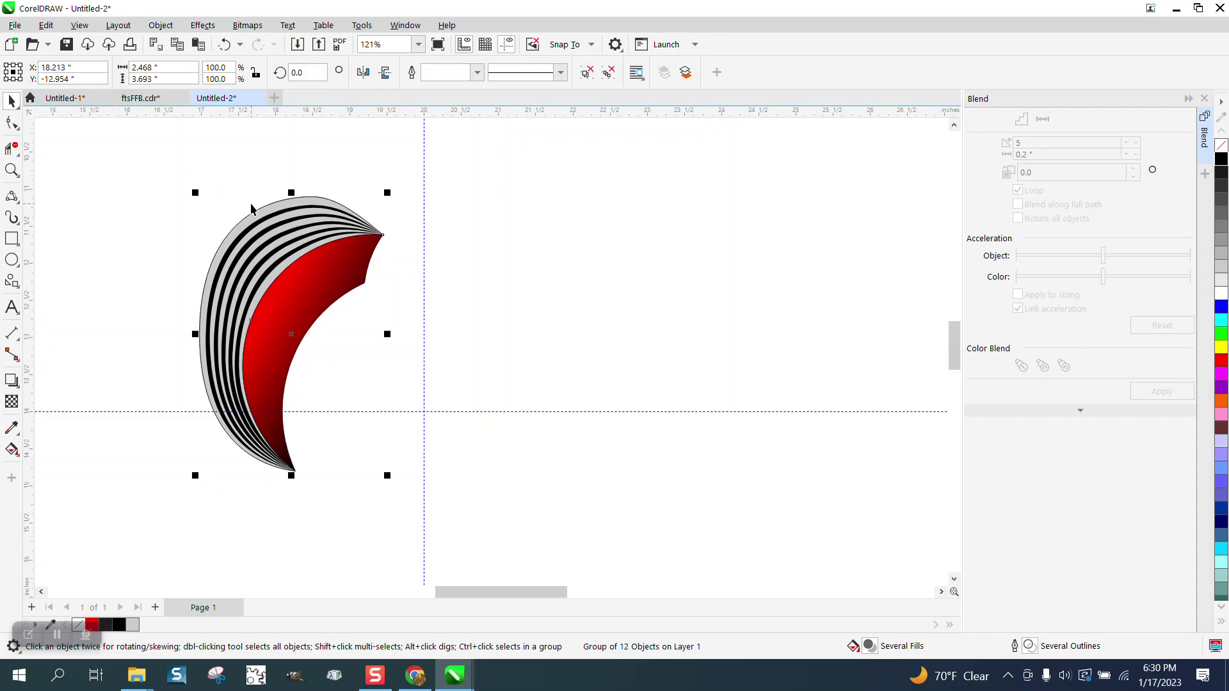
left_click(292, 260)
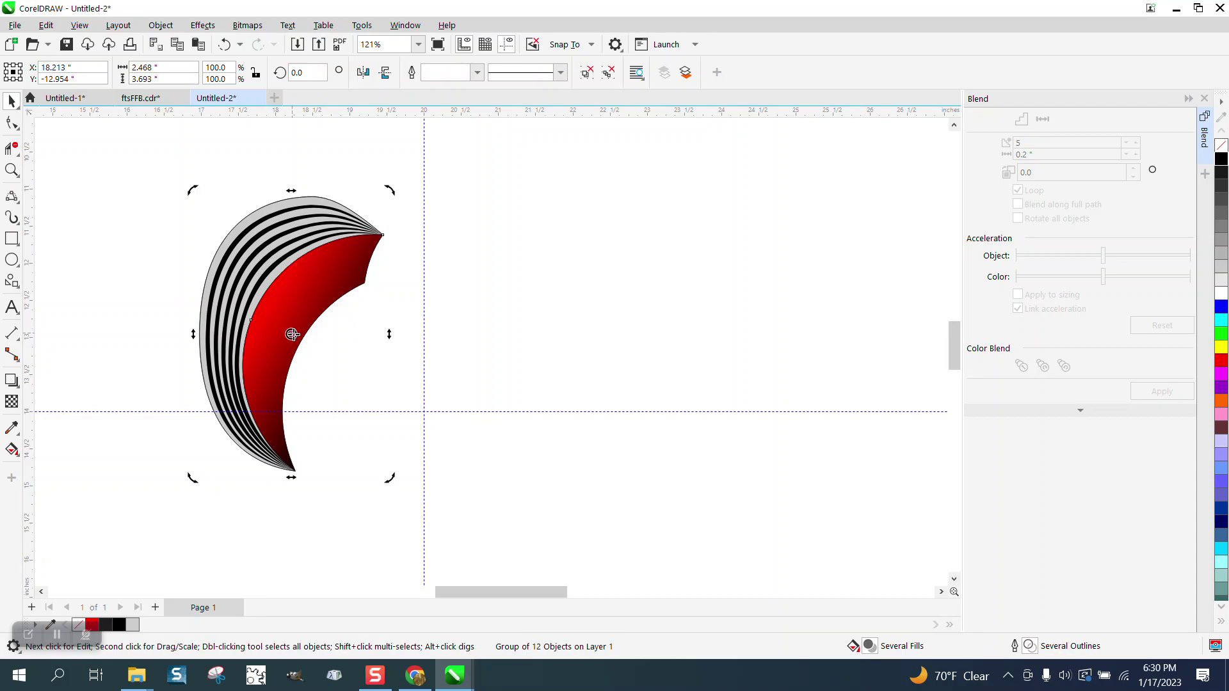
left_click(297, 307)
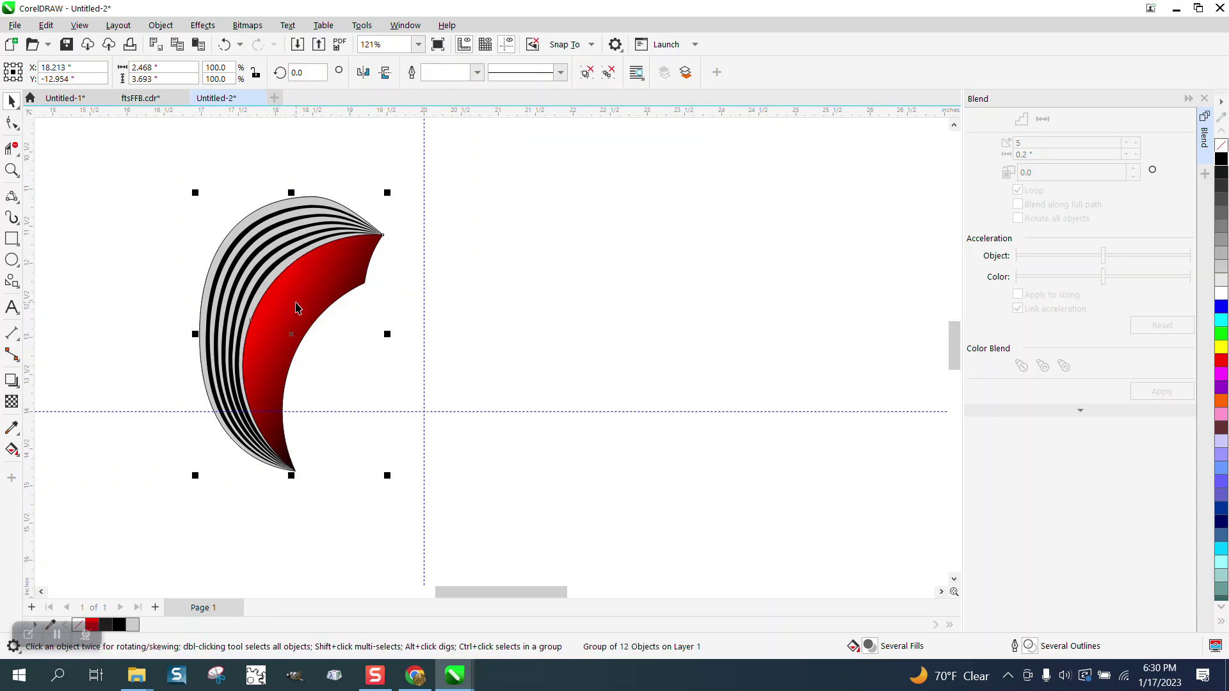
left_click(295, 299)
Make a copy of the petal rotated 90 degrees and repeat it twice to complete a four-petal ring.
left_click(291, 73)
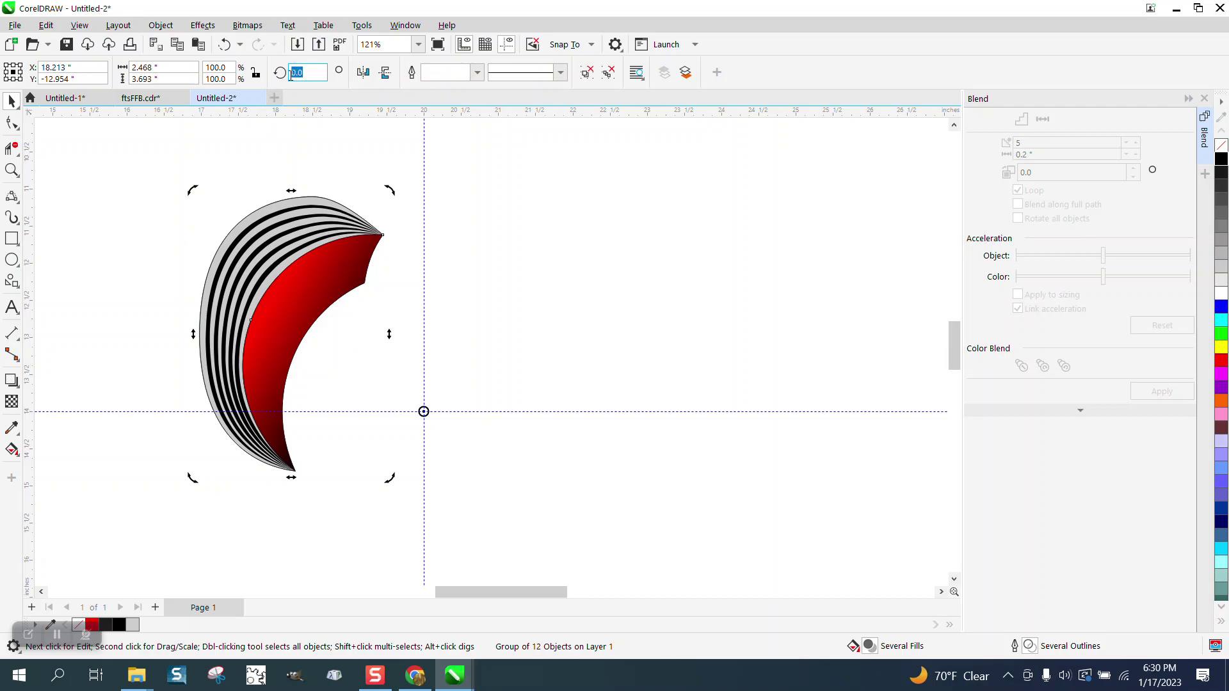
type("90")
key("Return")
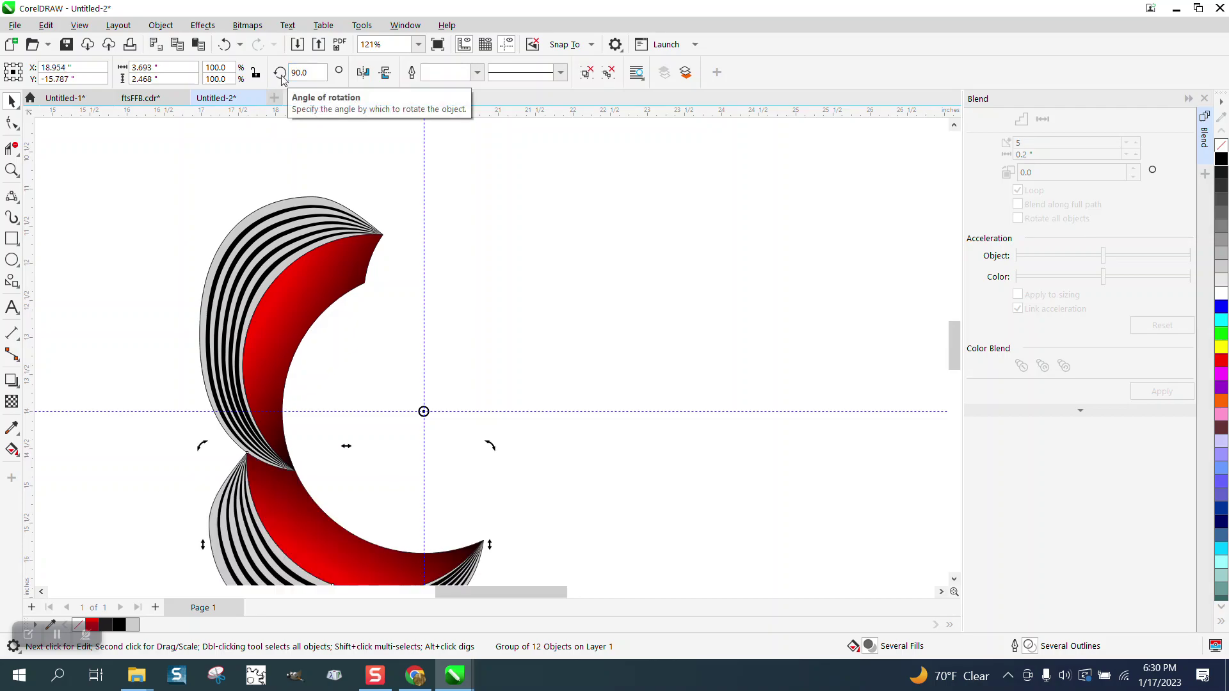
key("ctrl+r")
key("ctrl+r")
scroll(540, 272, "down", 3)
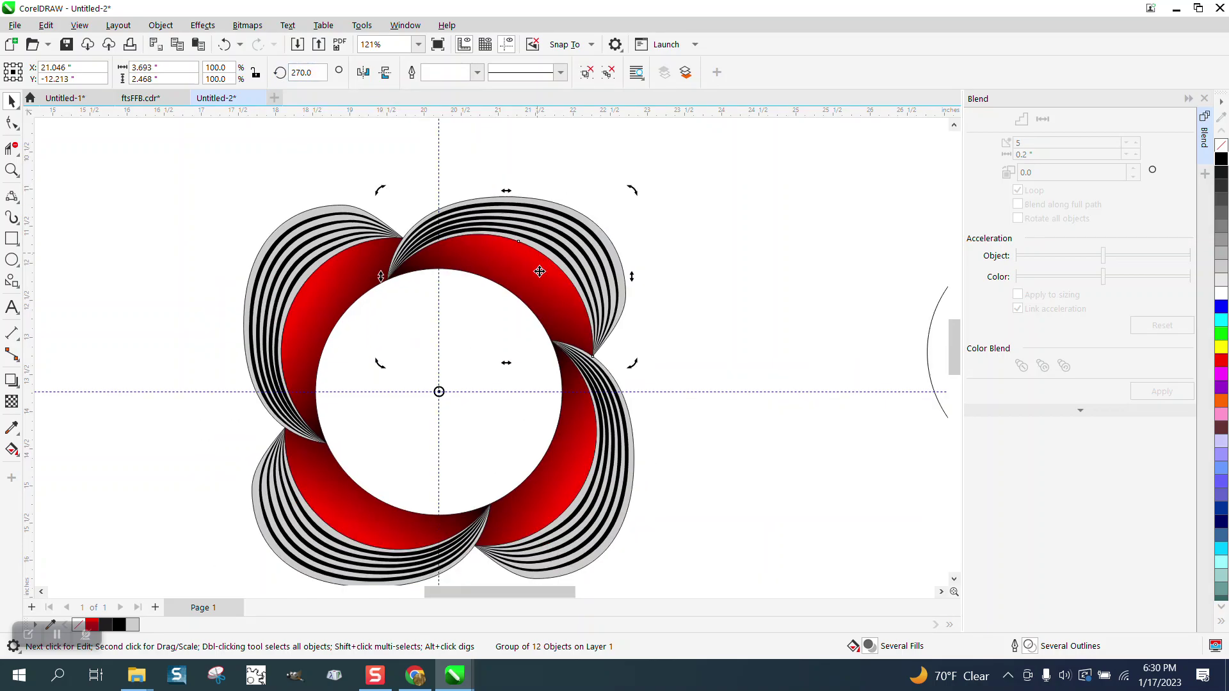
left_click(12, 169)
left_click_drag(392, 204, 522, 303)
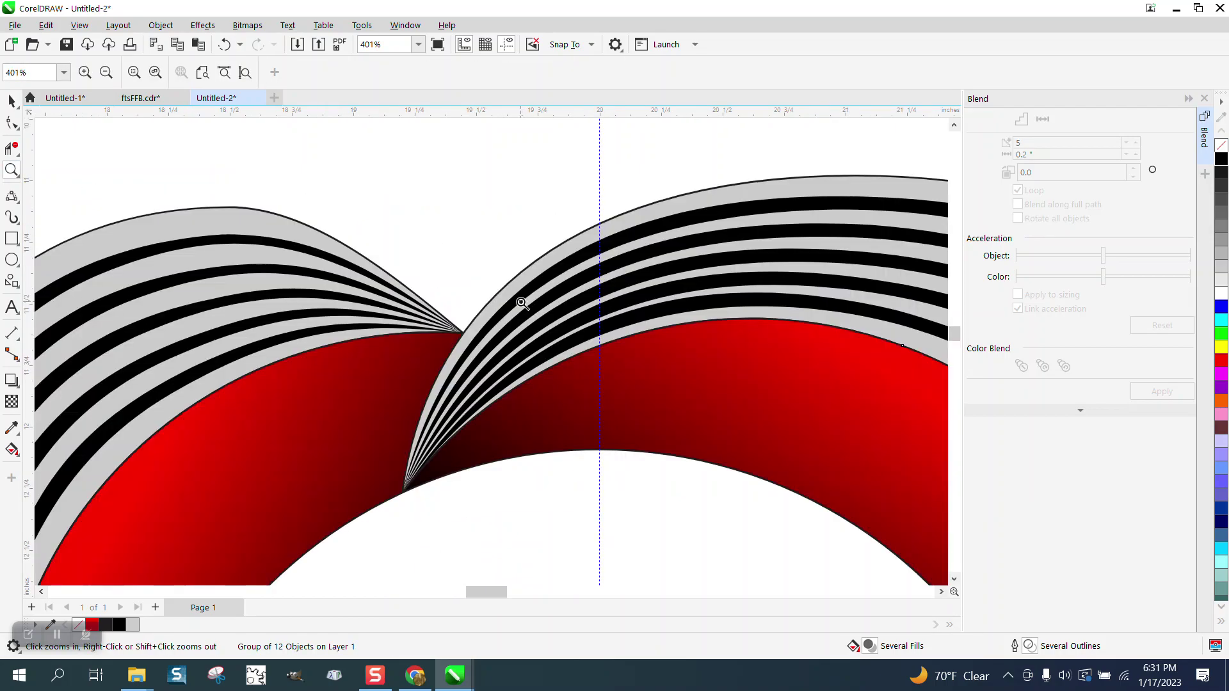
scroll(391, 242, "down", 1)
scroll(390, 236, "down", 6)
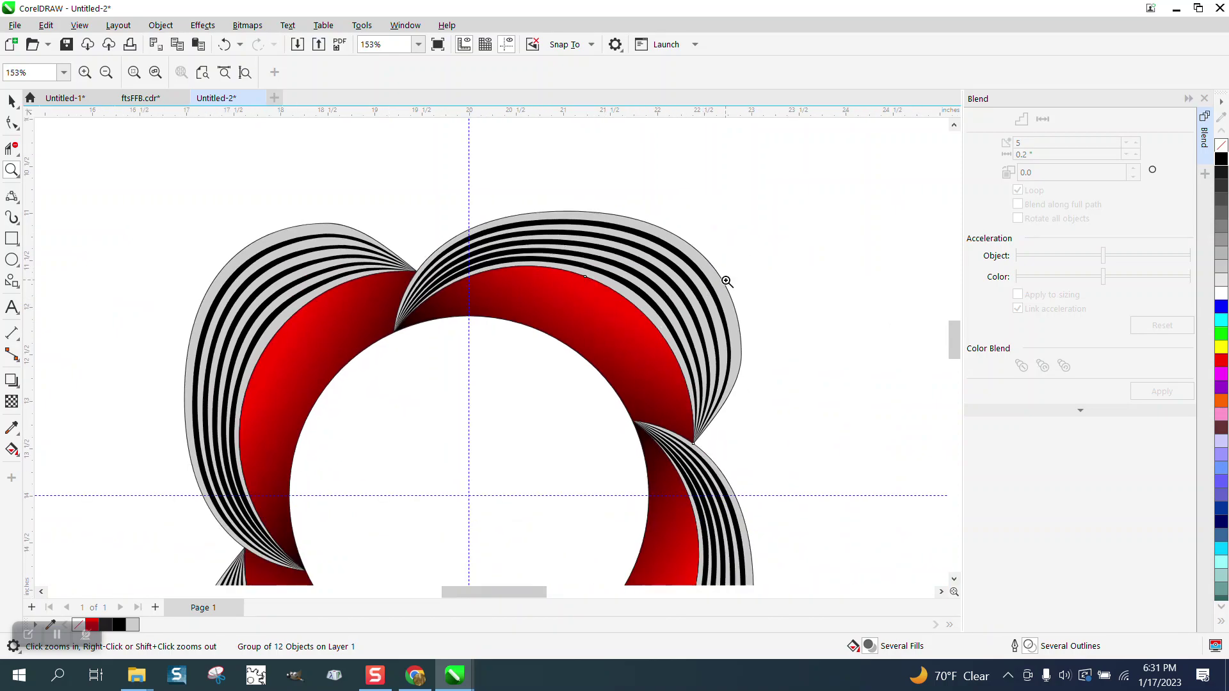
scroll(523, 225, "down", 2)
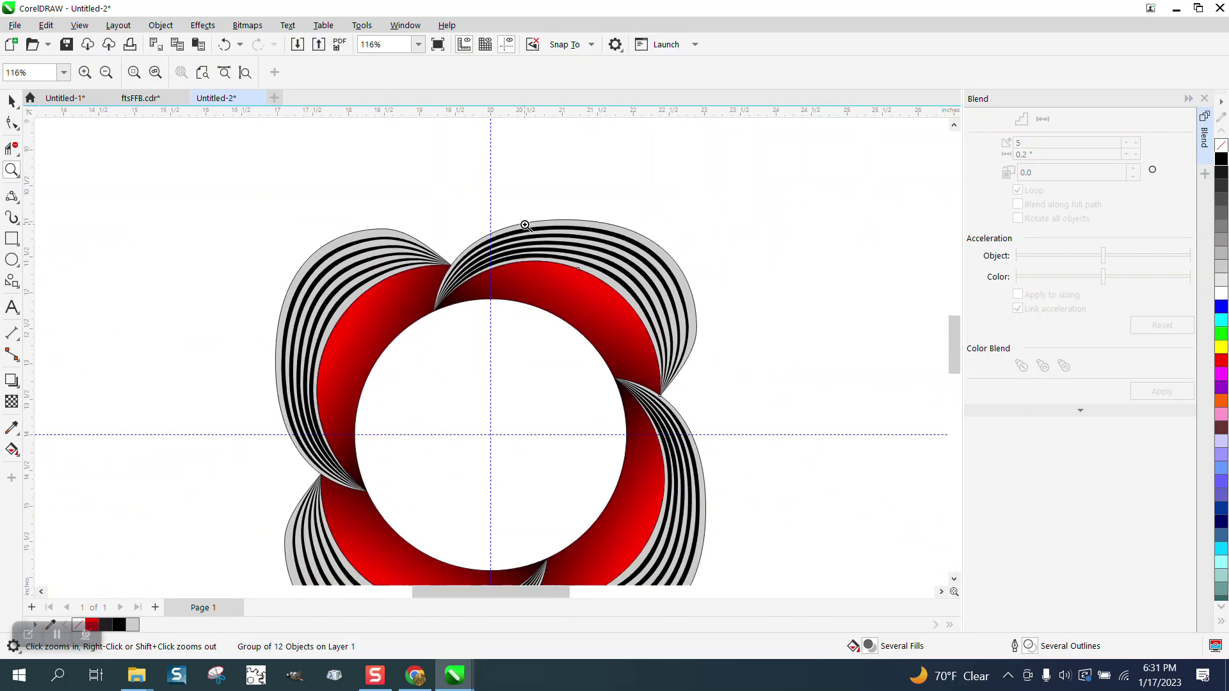
scroll(522, 225, "down", 2)
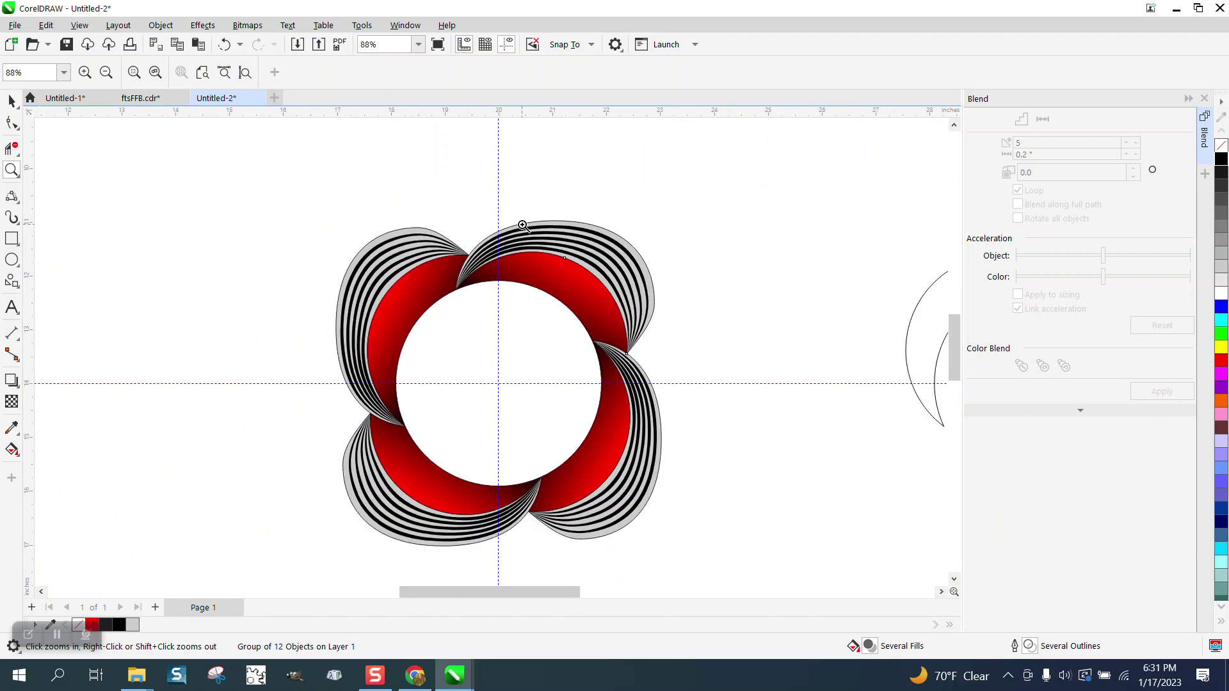
Use Smart Fill to create a circle in the empty center of the petal ring and color it red.
left_click(11, 449)
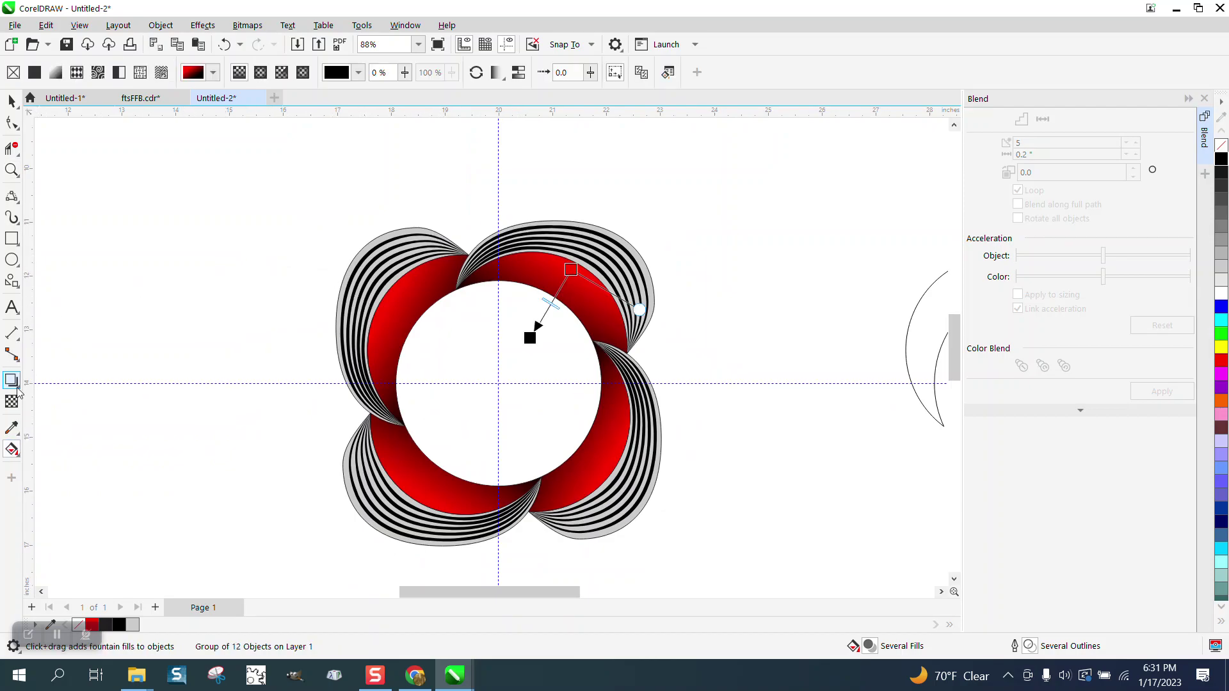
left_click(18, 458)
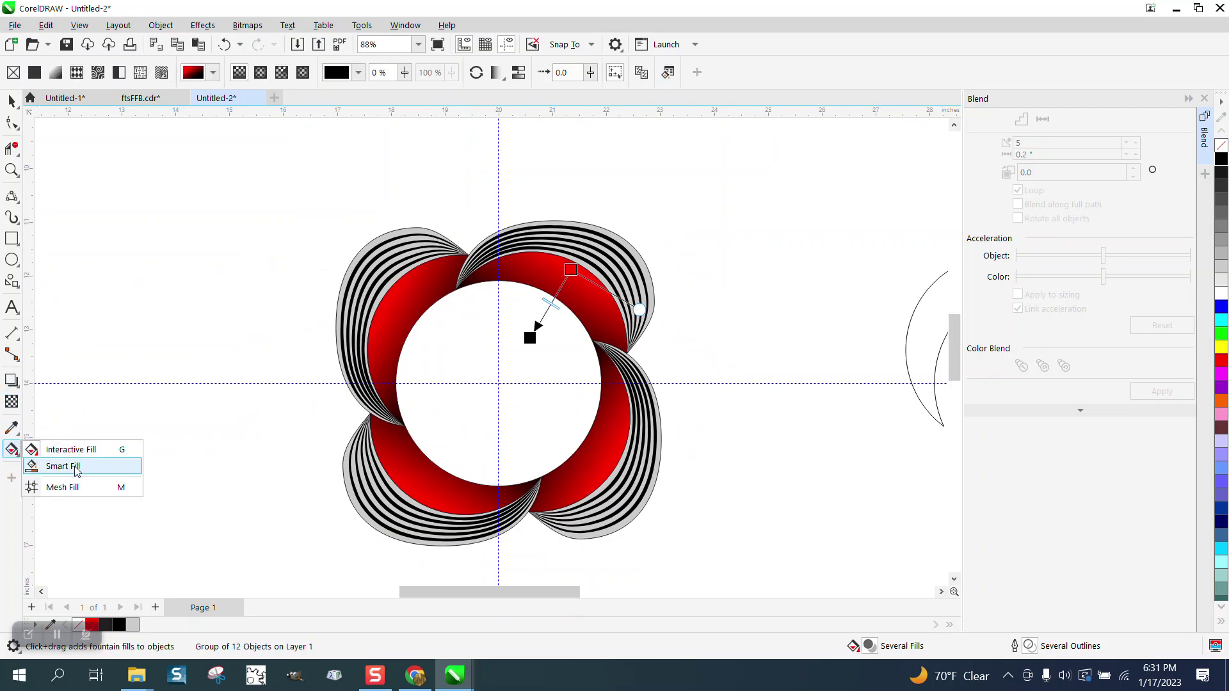
left_click(64, 467)
left_click(537, 379)
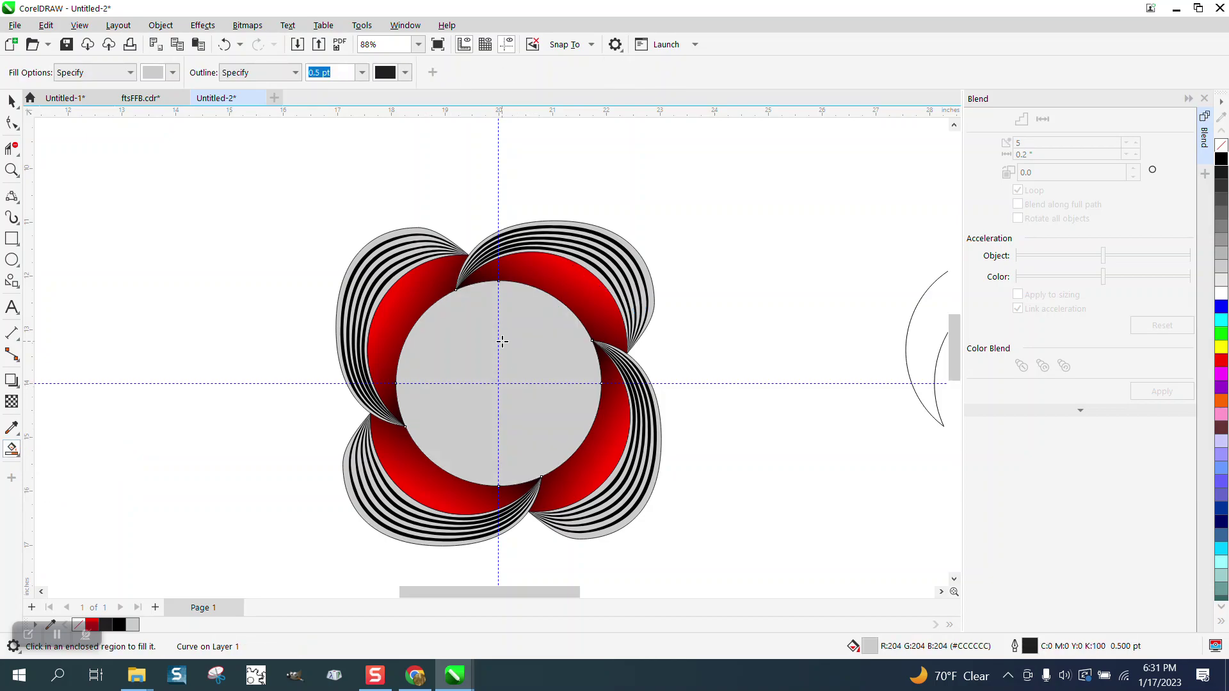
left_click(1223, 364)
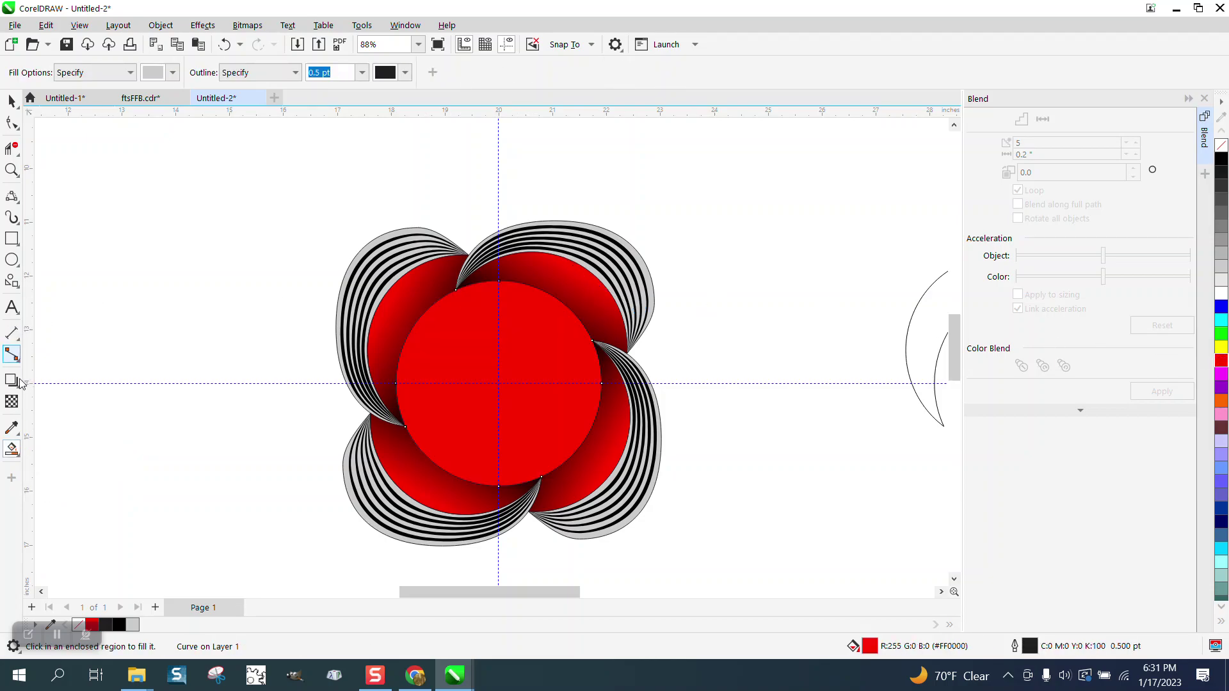
Give the center circle an elliptical fountain fill centered on the guideline intersection and extend it to the circle's edge.
left_click(18, 459)
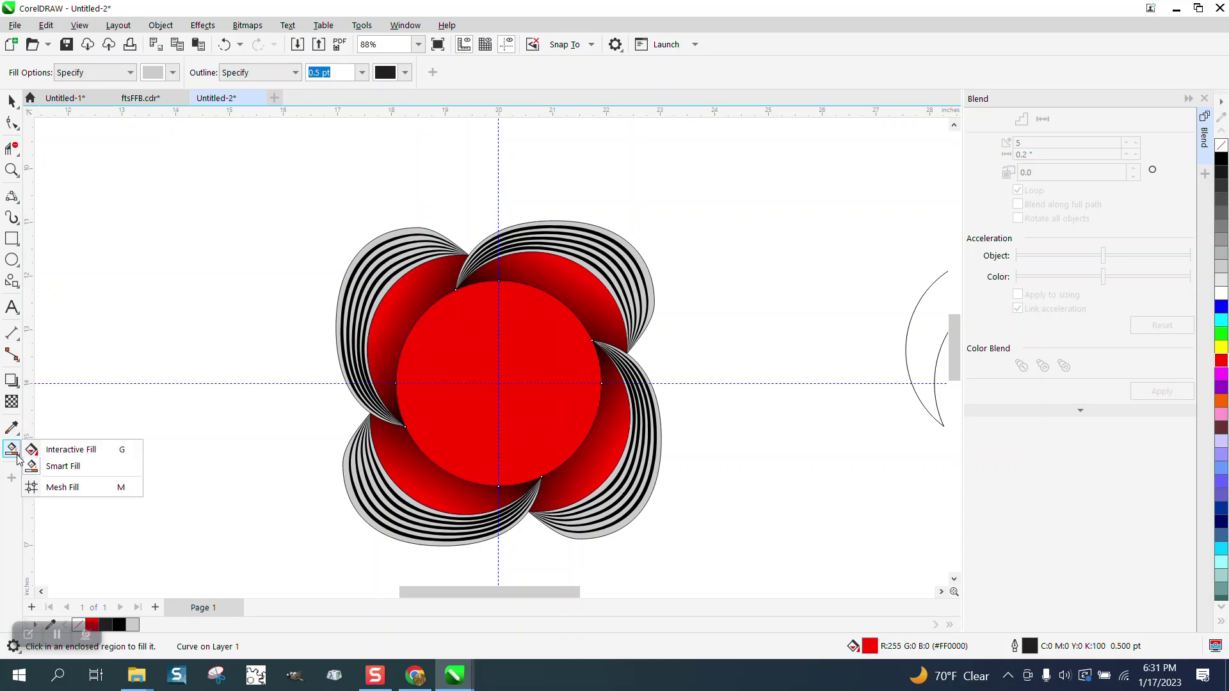
left_click(64, 446)
left_click_drag(502, 391, 555, 345)
left_click(261, 73)
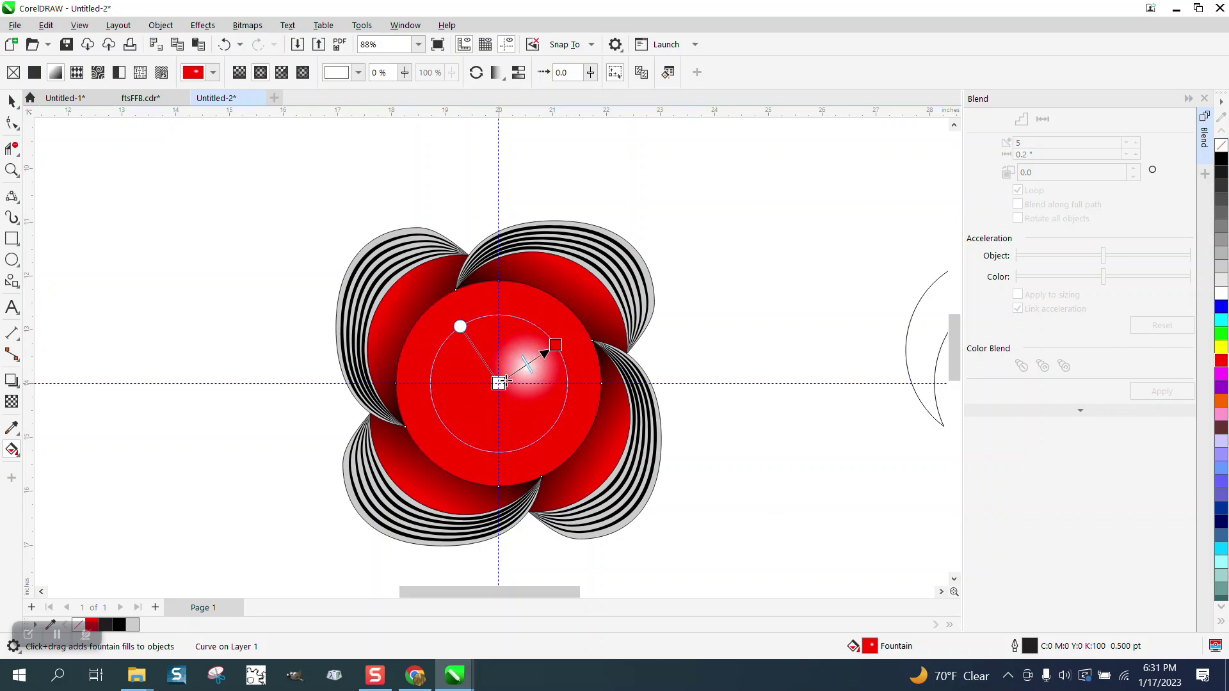
left_click_drag(555, 346, 582, 322)
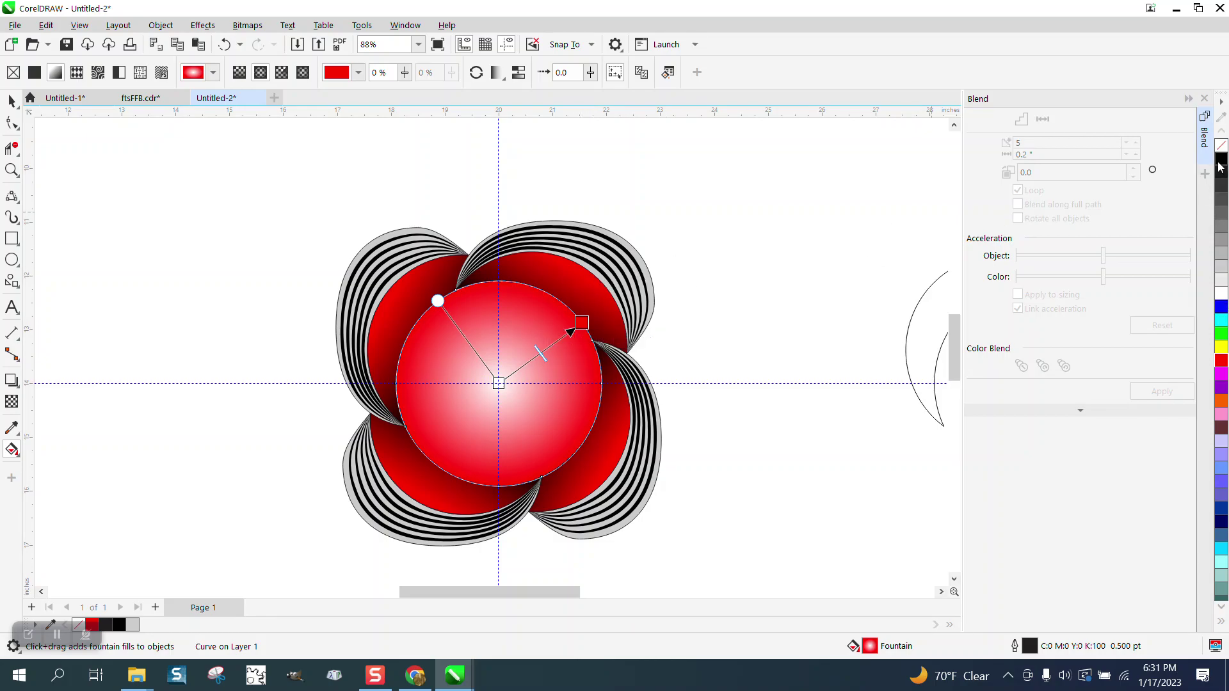
Color the circle's fountain fill black at the edge and red at the center, and shift its midpoint toward the edge.
left_click_drag(1207, 168, 580, 321)
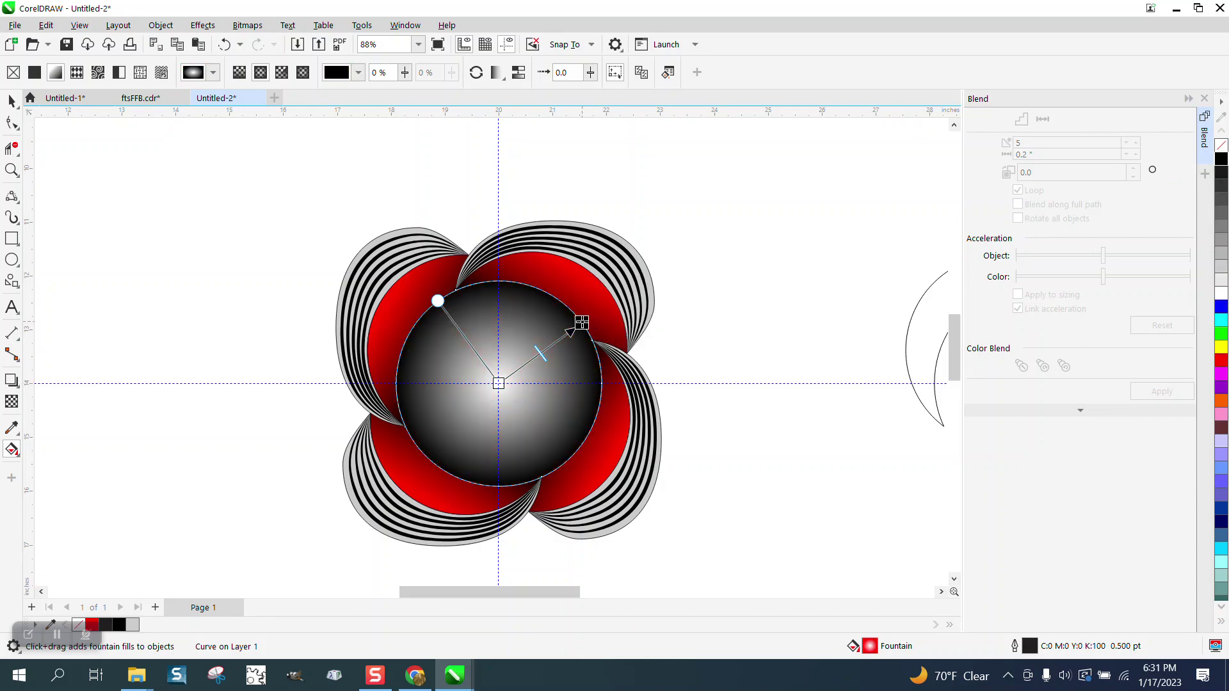
left_click_drag(1061, 383, 505, 391)
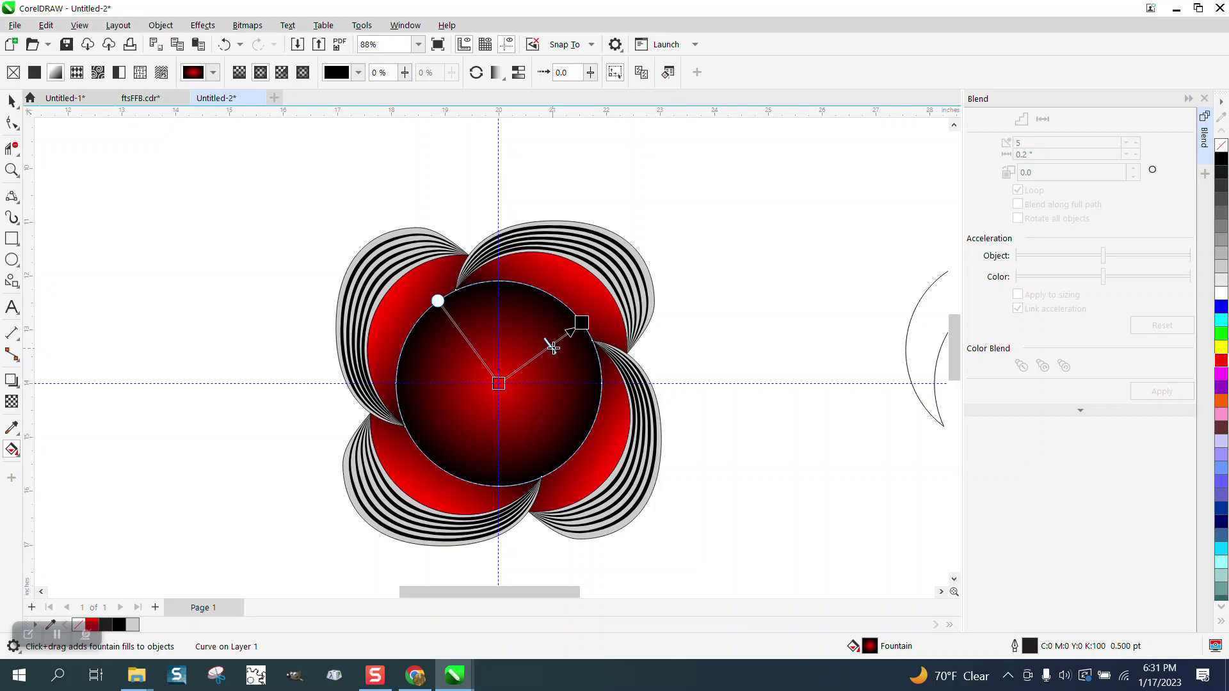
left_click(580, 323)
key("space")
left_click(231, 228)
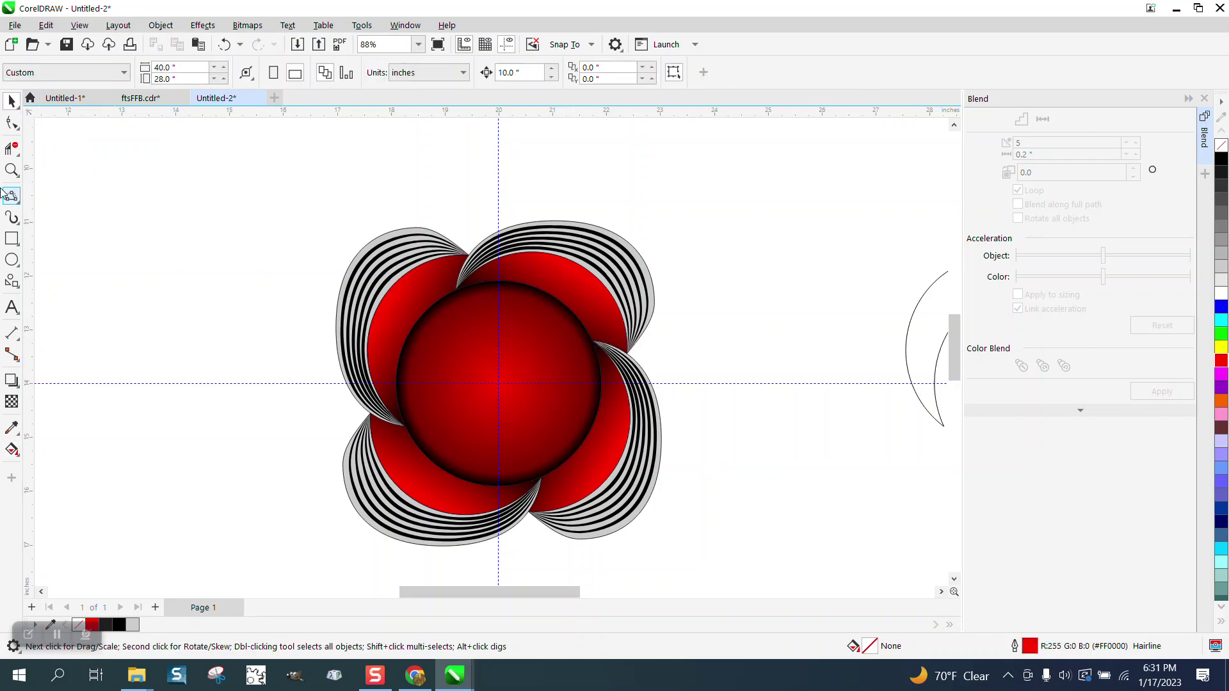
left_click(11, 170)
left_click_drag(323, 224, 771, 559)
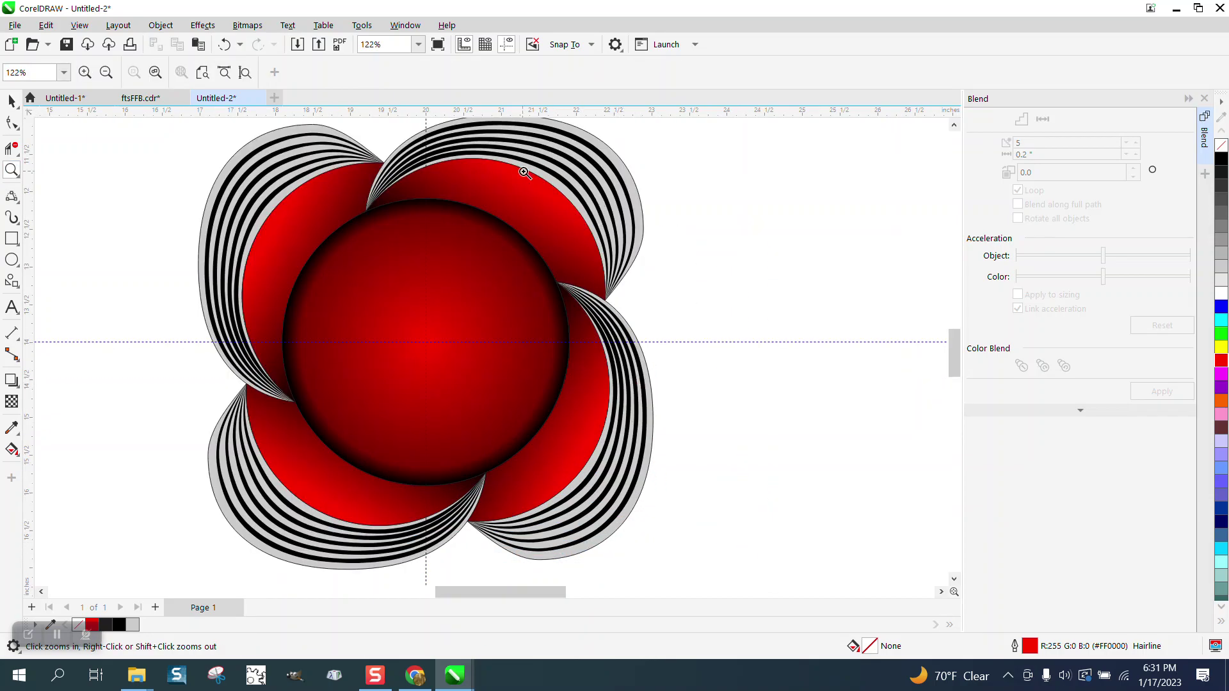
scroll(464, 201, "down", 2)
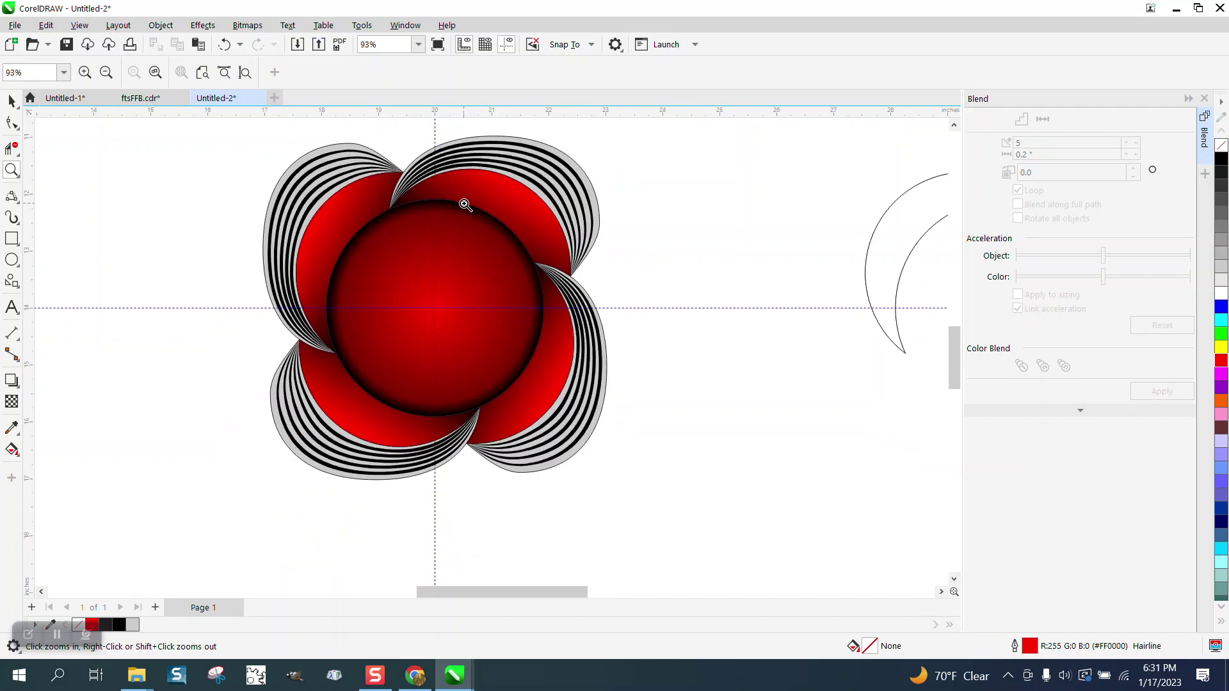
scroll(697, 448, "up", 1)
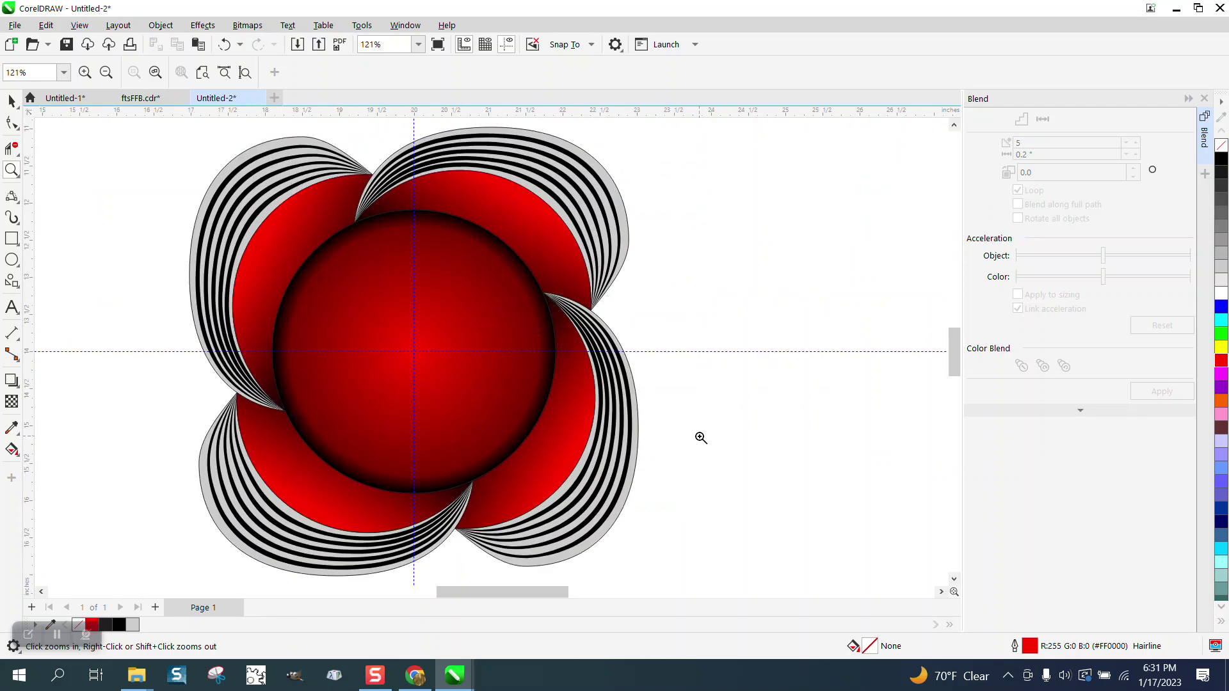